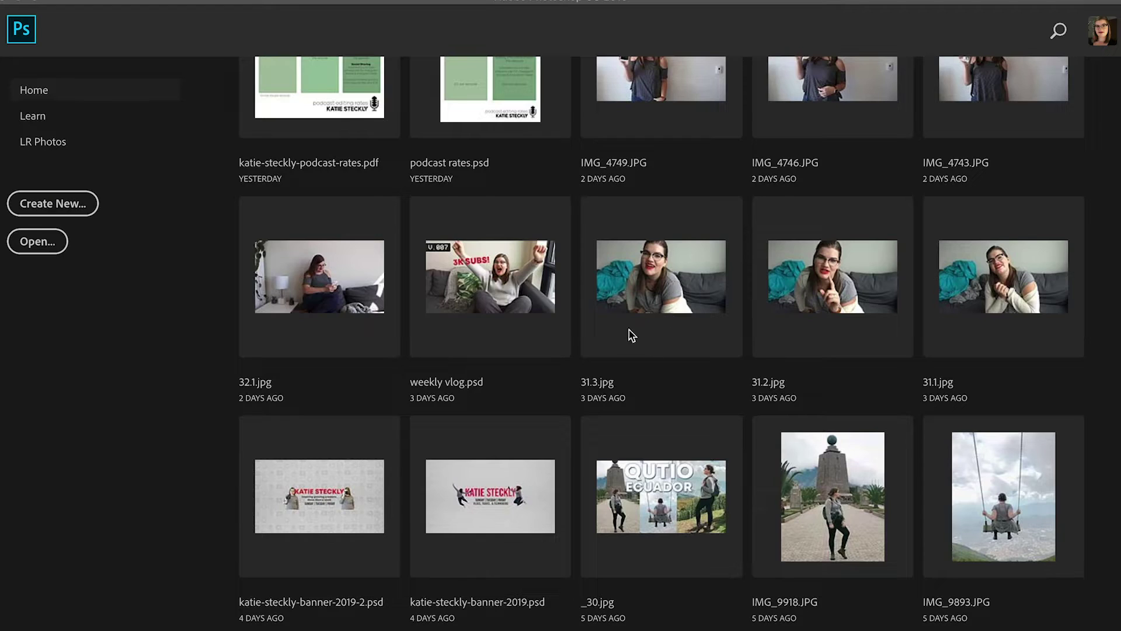
Open 31.3.jpg, the photo of the woman on the grey couch, from recent files
click(654, 274)
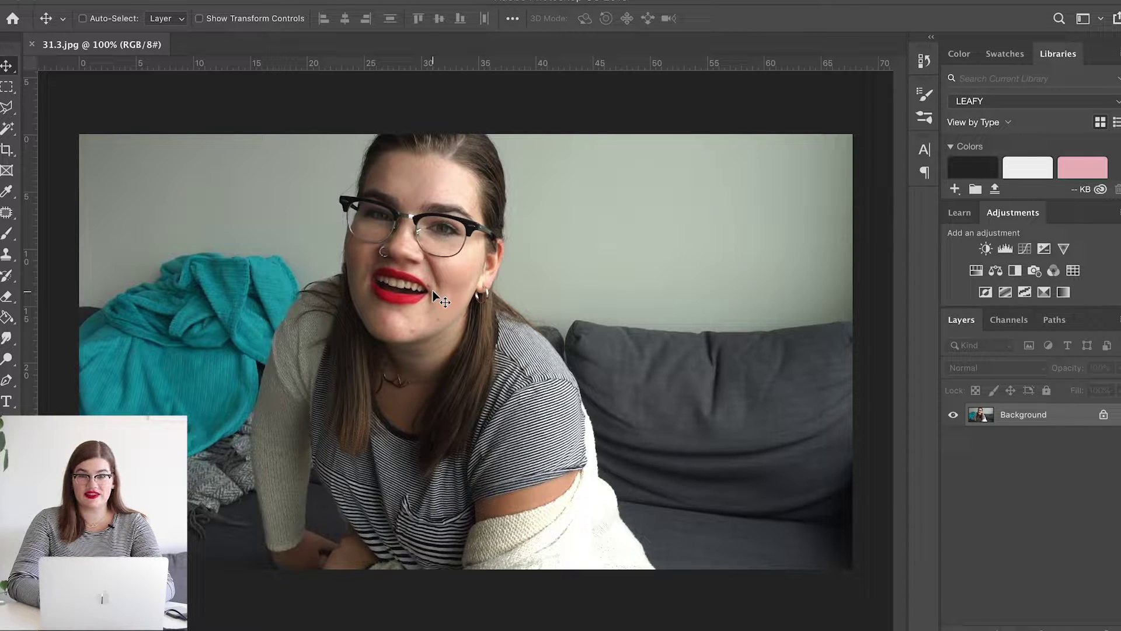
Select the Eraser and raise its 33 px Soft Round brush hardness to 70%
click(7, 298)
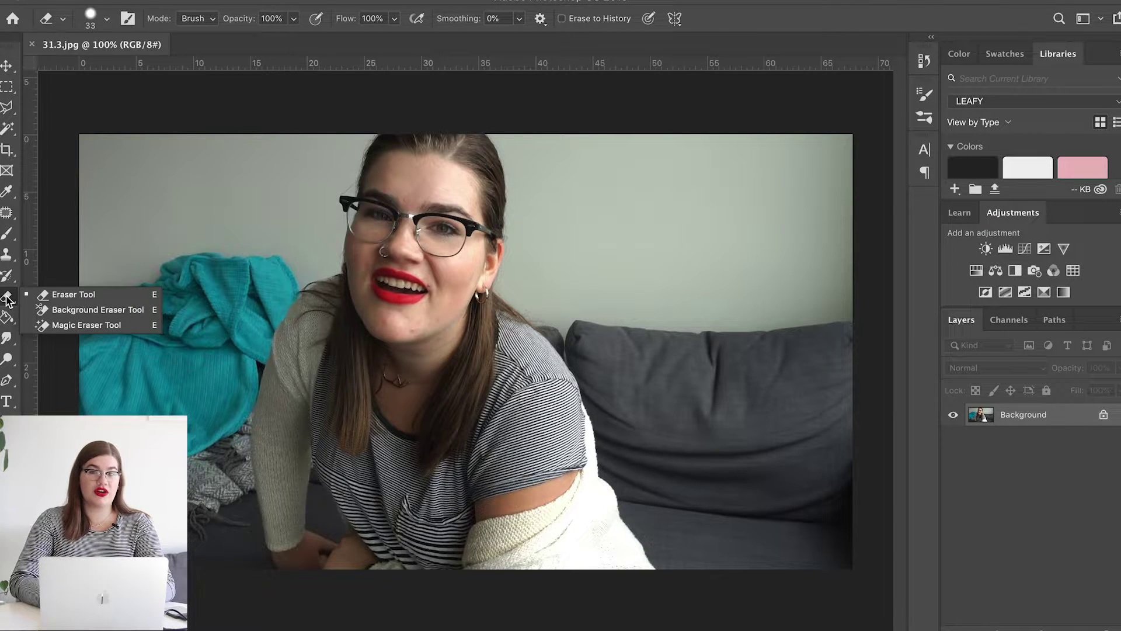
click(573, 232)
right_click(572, 230)
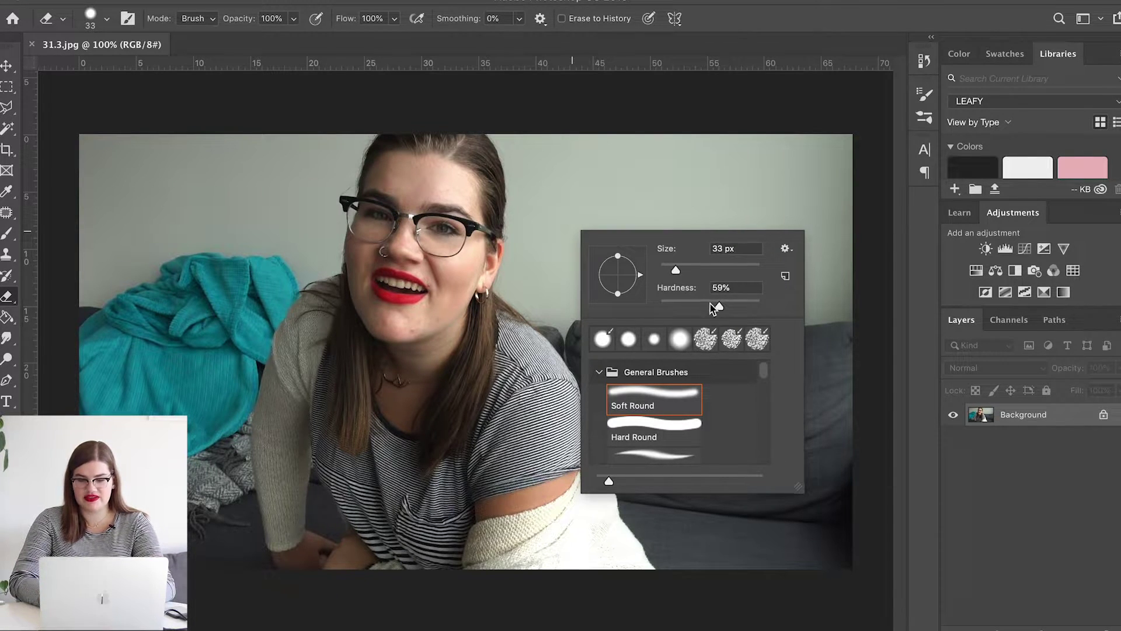
drag(720, 309, 726, 311)
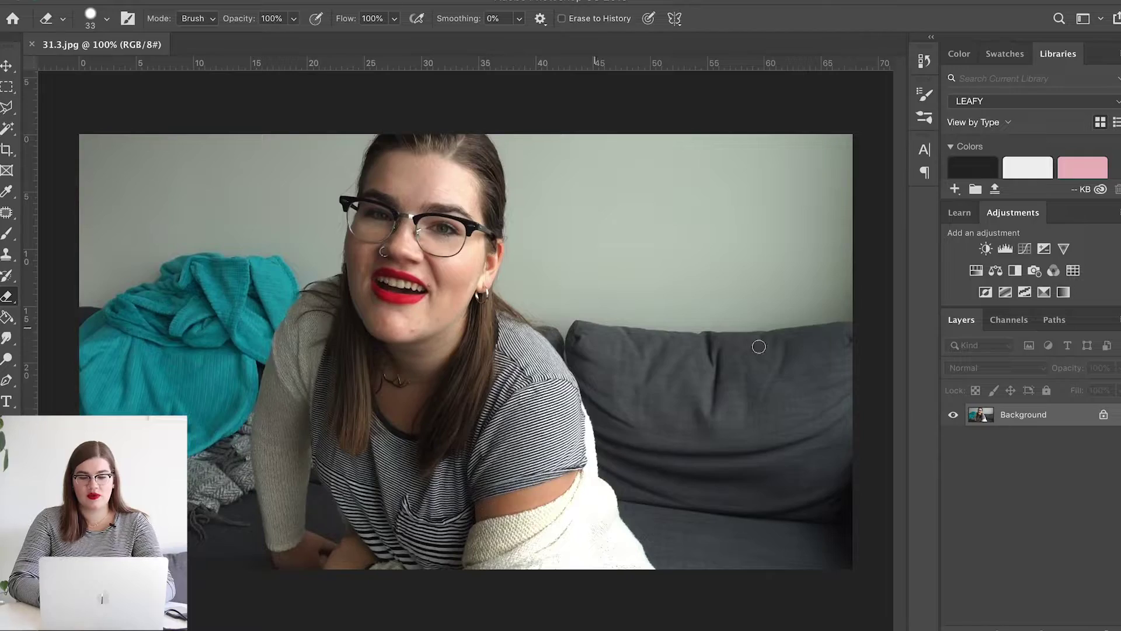
right_click(1037, 424)
Duplicate the Background layer as 'Background copy'
click(986, 446)
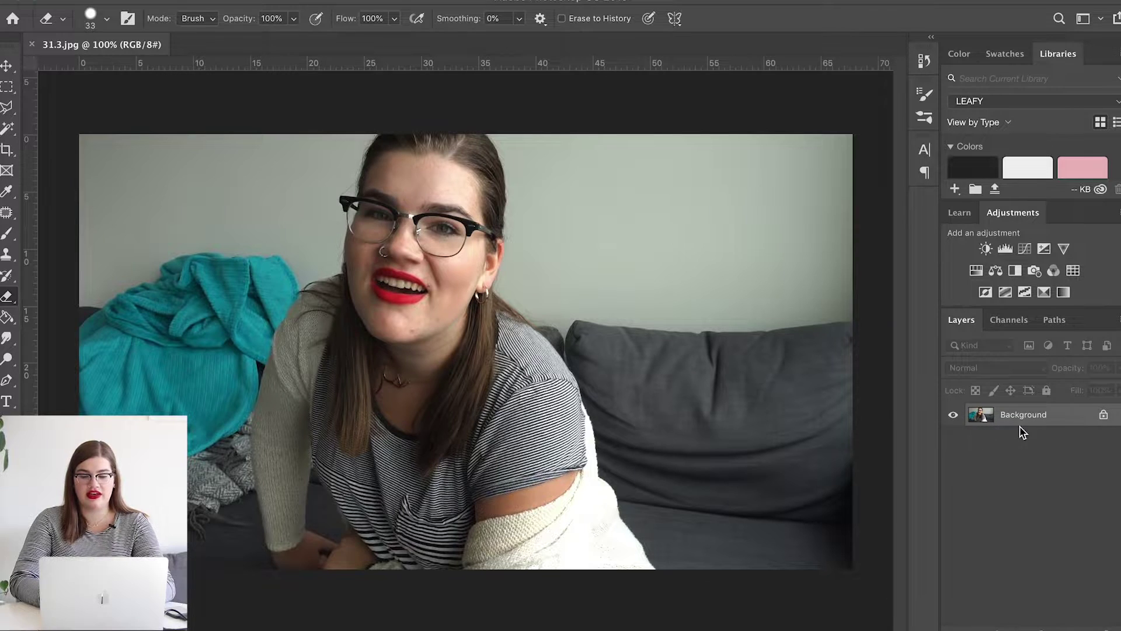
right_click(1022, 432)
click(962, 453)
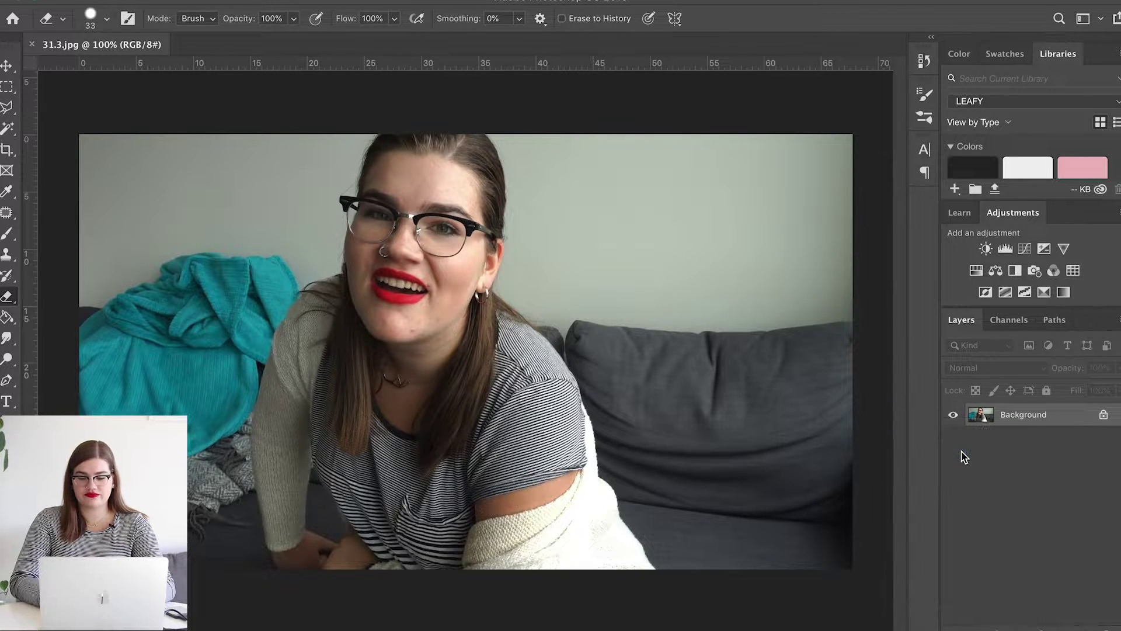
click(717, 267)
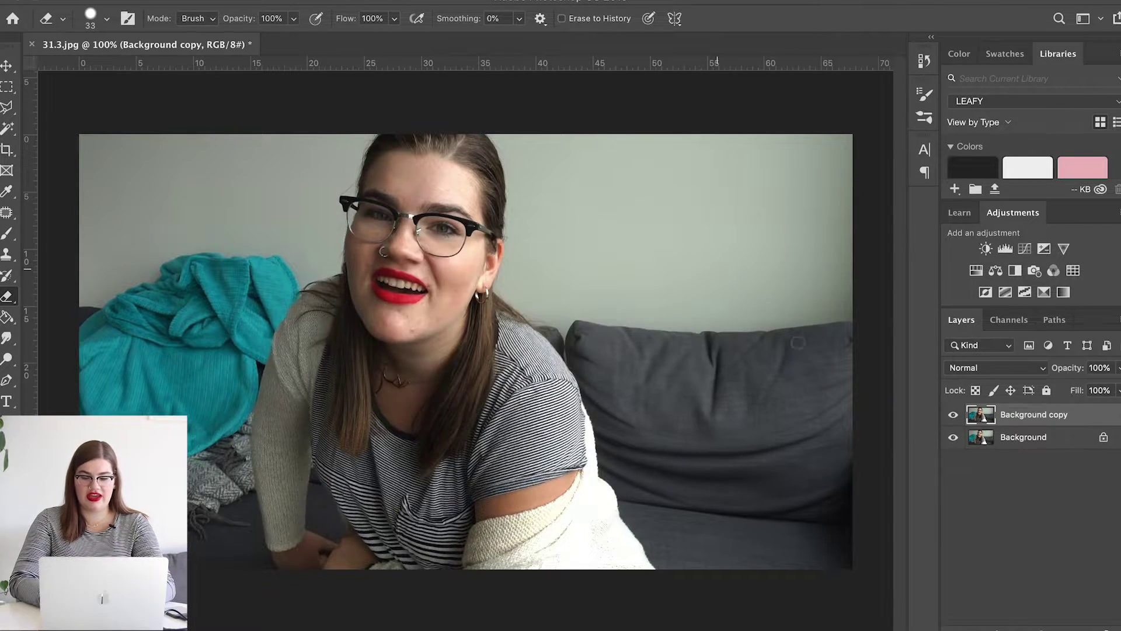
Hide the Background layer and erase the wall beside her head up toward her glasses
click(953, 437)
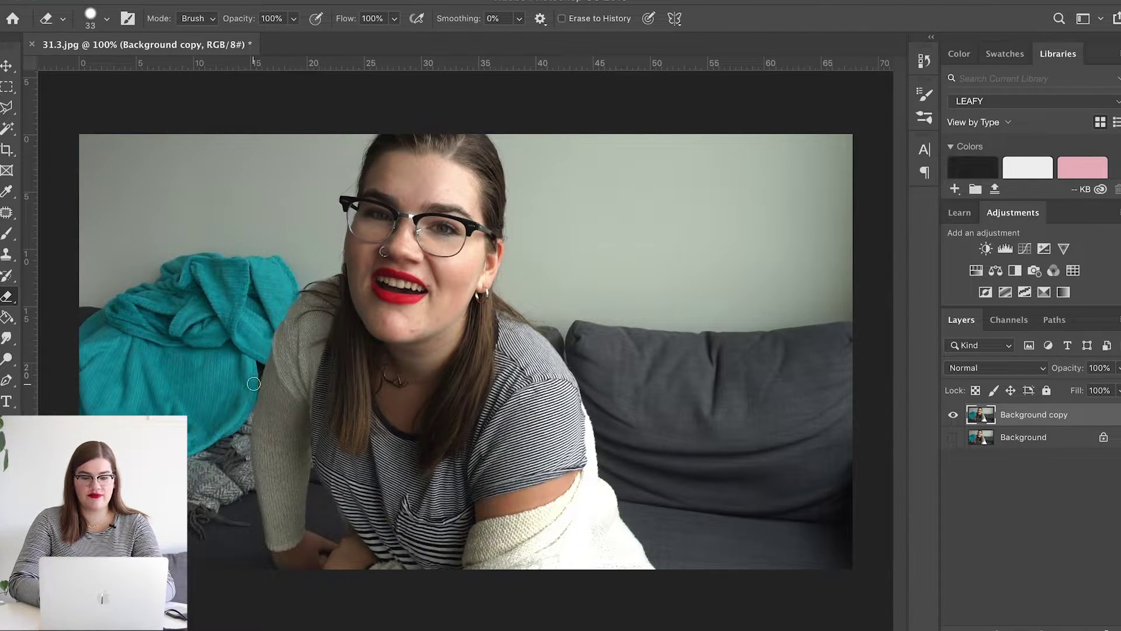
scroll(253, 384, up, 3)
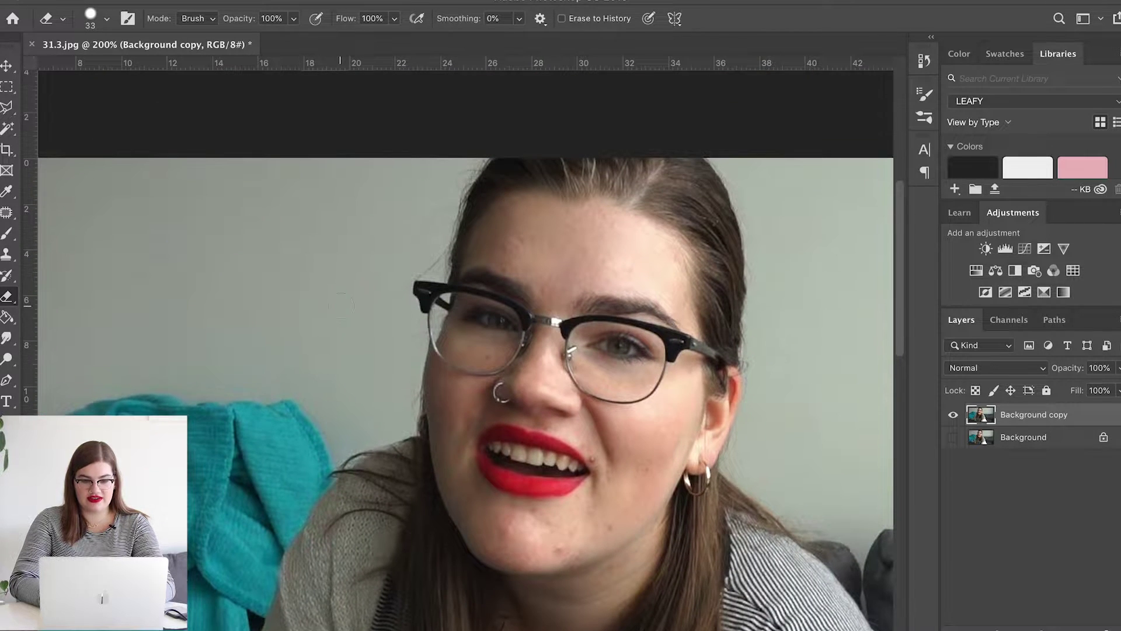
click(341, 305)
mouse_move(341, 305)
mouse_down()
mouse_move(353, 348)
mouse_move(392, 240)
mouse_up()
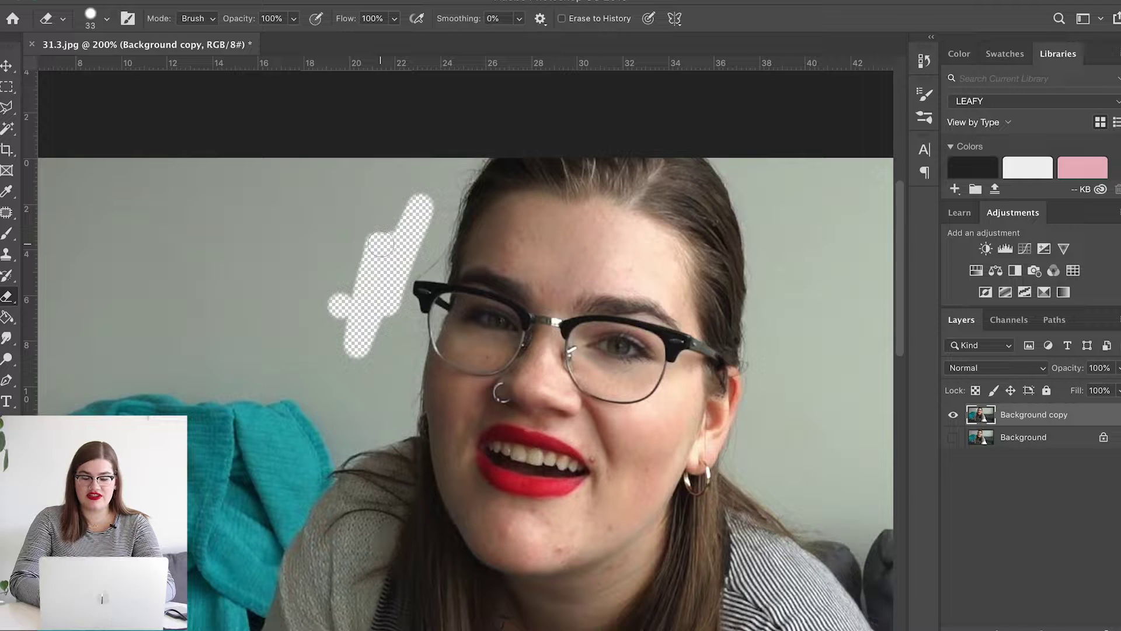
Try a 105 px eraser at the top of her head, undo it, then shrink the brush to 43 px
right_click(387, 251)
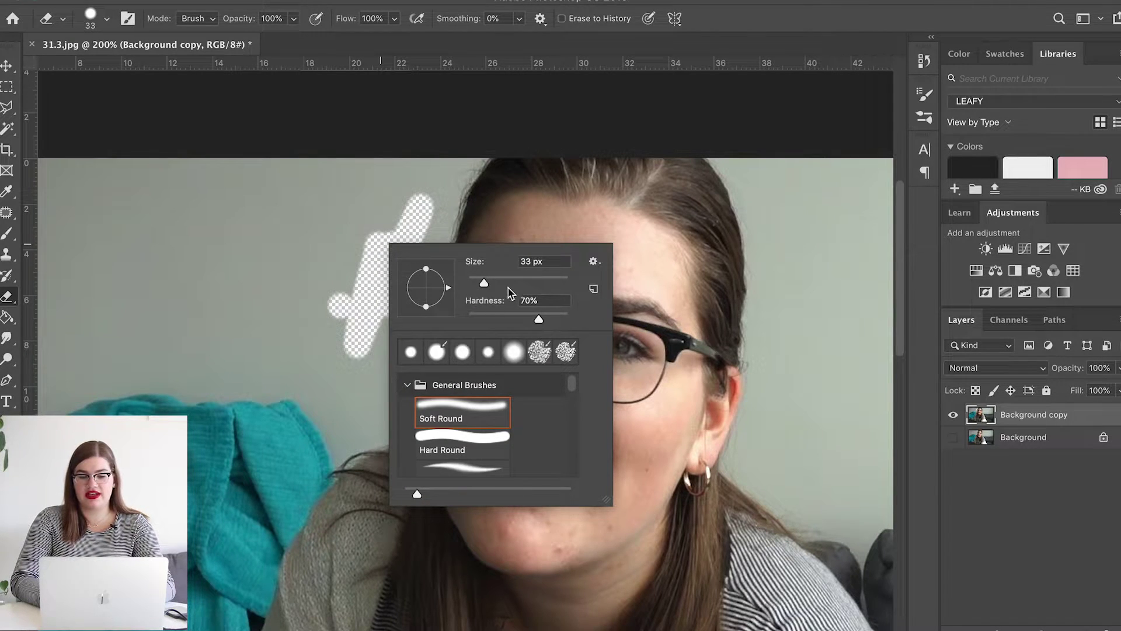
text(105)
key(Return)
mouse_move(412, 196)
mouse_down()
mouse_move(442, 141)
mouse_move(388, 267)
mouse_move(416, 192)
mouse_move(415, 222)
mouse_move(417, 202)
mouse_move(395, 232)
mouse_move(433, 143)
mouse_move(396, 233)
mouse_up()
key(ctrl+z)
right_click(396, 233)
drag(507, 275, 503, 275)
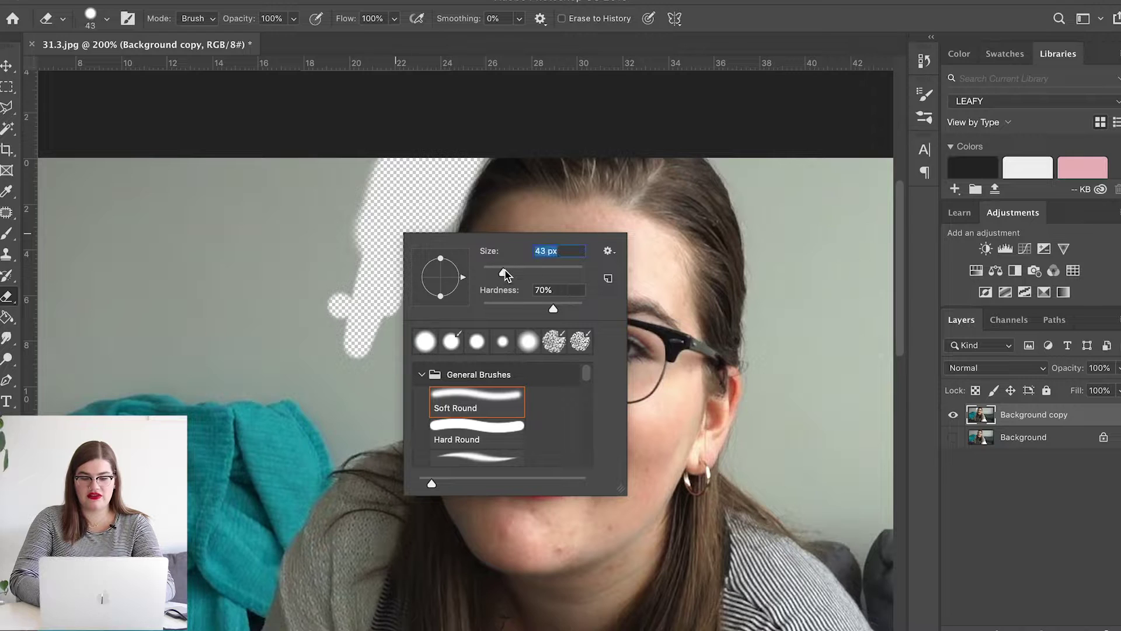
click(444, 214)
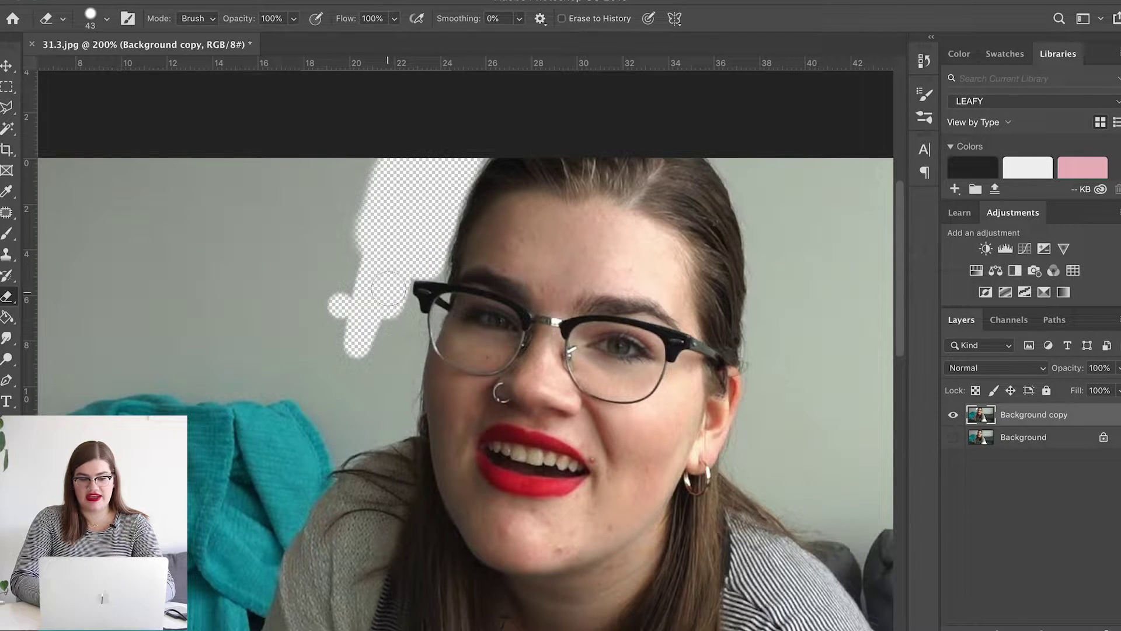
Erase the wall beside her face, then, at 81 px, left of and below her shoulder
drag(388, 289, 397, 321)
scroll(398, 322, up, 3)
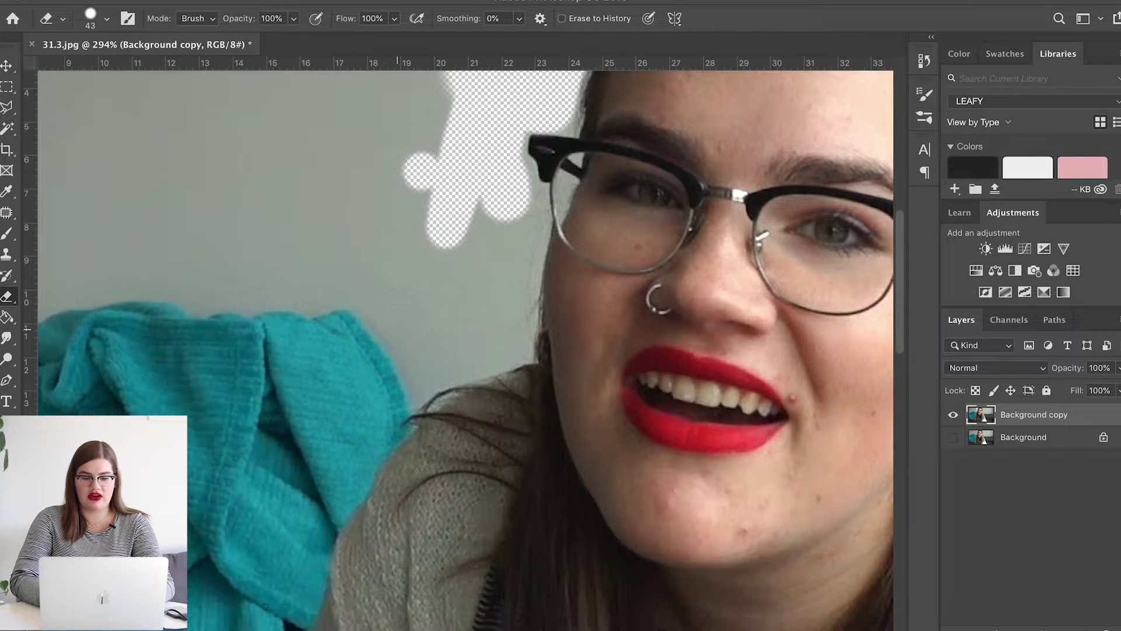
right_click(400, 324)
drag(524, 373, 529, 369)
mouse_move(479, 222)
mouse_down()
mouse_move(444, 280)
mouse_move(409, 254)
mouse_move(461, 216)
mouse_move(470, 231)
mouse_move(425, 353)
mouse_move(297, 452)
mouse_move(292, 514)
mouse_up()
scroll(286, 517, down, 5)
scroll(286, 517, left, 2)
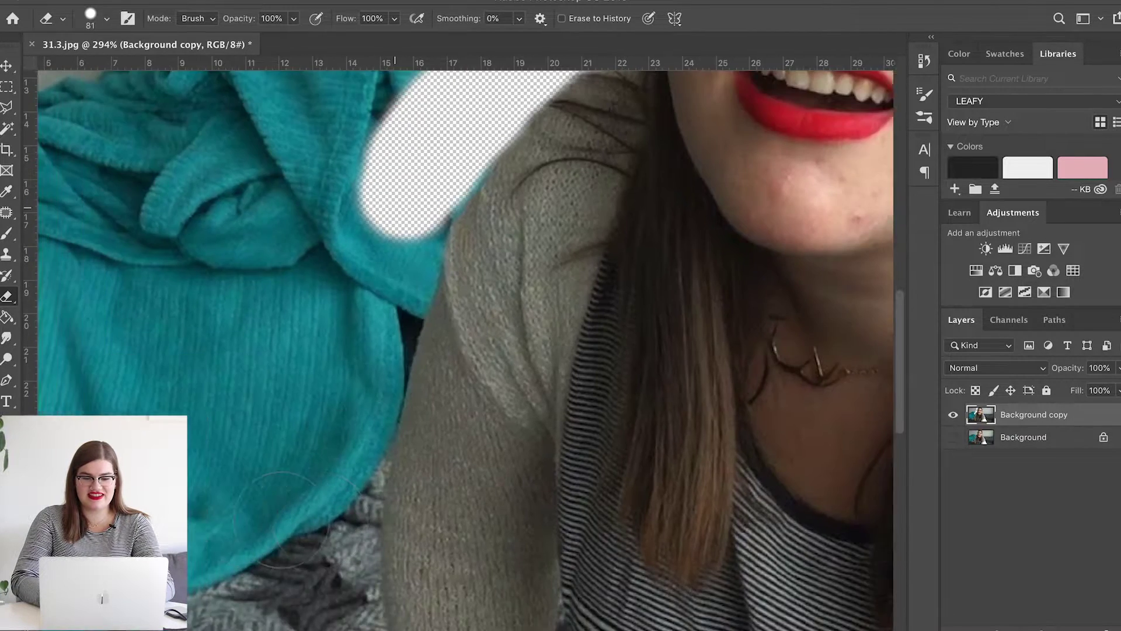
scroll(281, 520, up, 1)
scroll(280, 520, left, 2)
Erase along the lower edge of the cleared area and enlarge the eraser to 99 px
mouse_move(443, 251)
mouse_down()
mouse_move(525, 170)
mouse_move(453, 226)
mouse_move(412, 325)
mouse_move(413, 366)
mouse_up()
scroll(413, 365, down, 5)
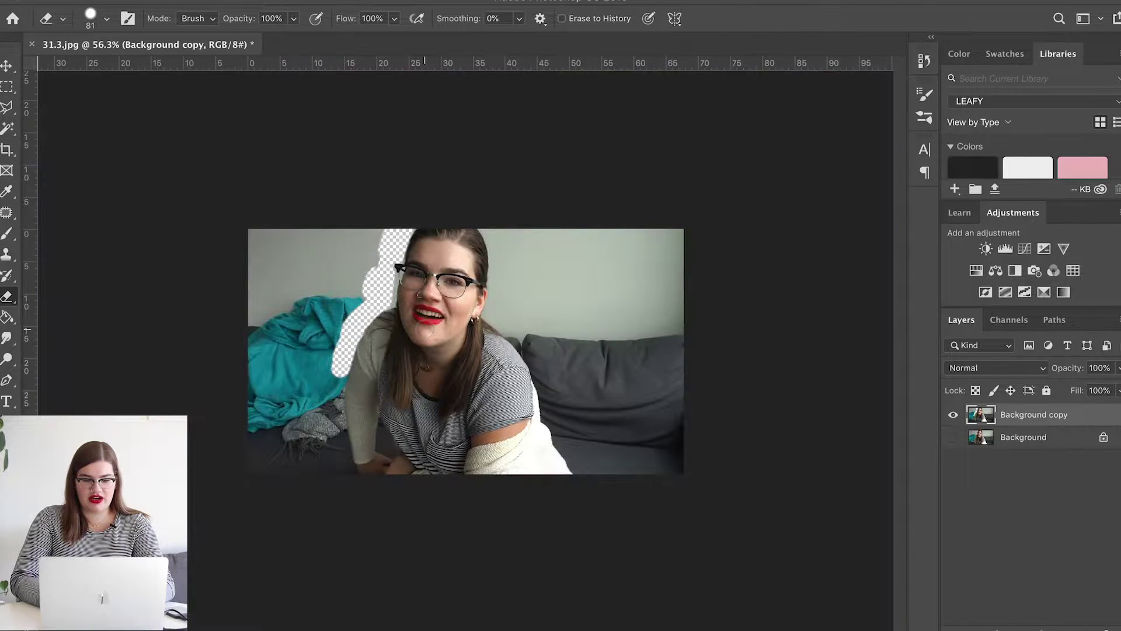
scroll(425, 330, up, 4)
scroll(415, 286, left, 3)
scroll(415, 286, down, 2)
right_click(416, 286)
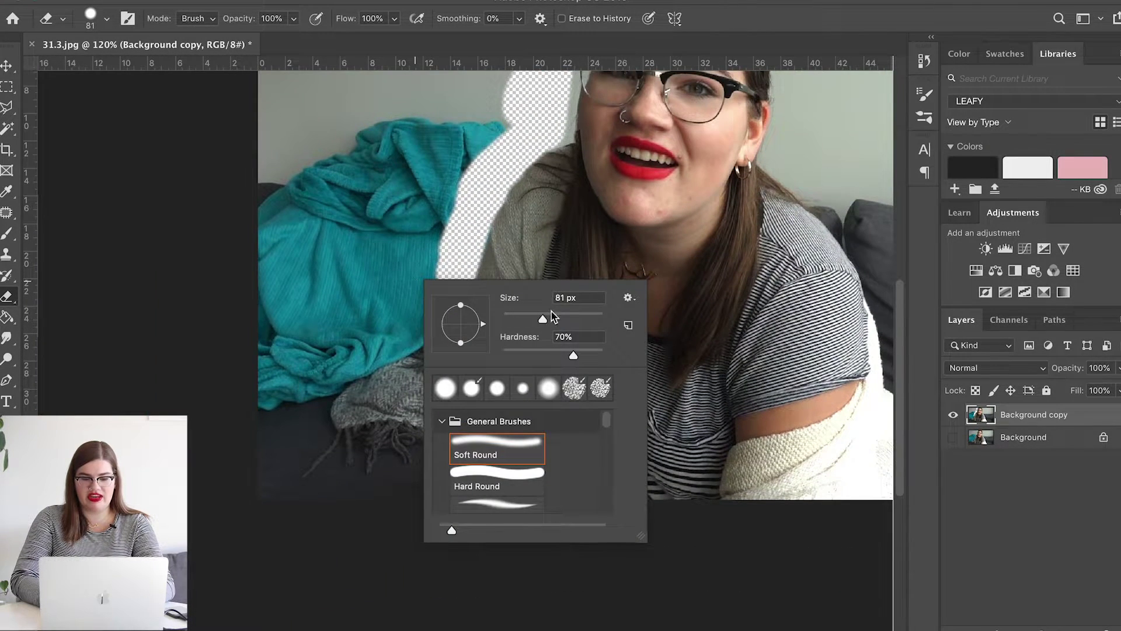
drag(553, 318, 560, 317)
Erase along her sweater, the teal blanket, the grey sofa and the wall right of her head
mouse_move(449, 257)
mouse_down()
mouse_move(432, 275)
mouse_move(451, 316)
mouse_move(445, 378)
mouse_move(468, 513)
mouse_move(471, 333)
mouse_up()
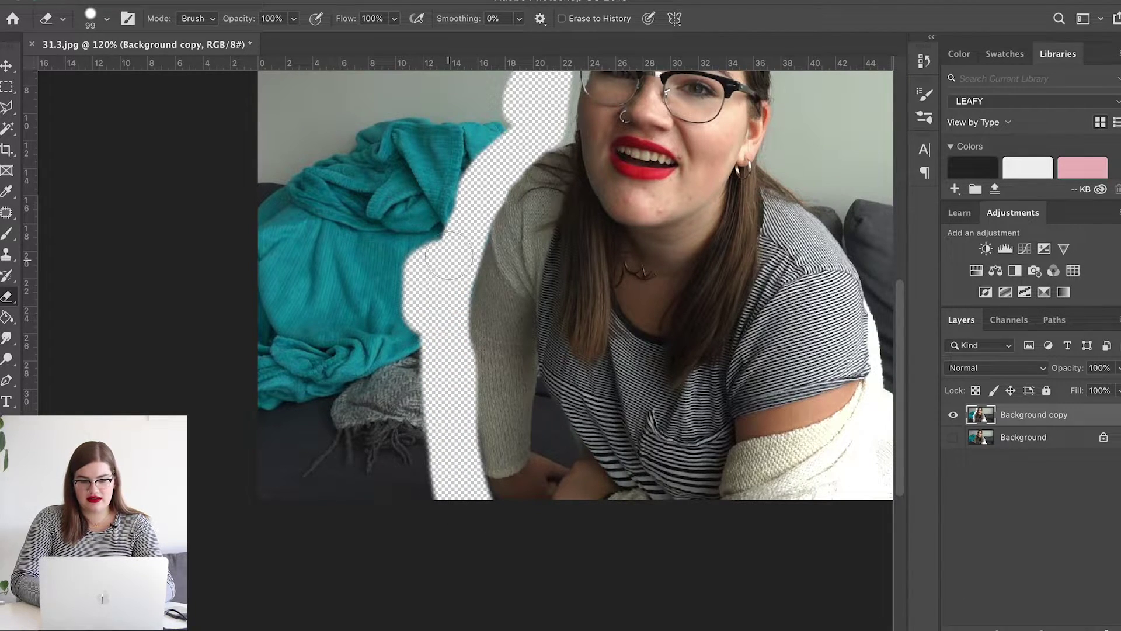
mouse_move(449, 255)
mouse_down()
mouse_move(458, 257)
mouse_move(427, 316)
mouse_move(445, 315)
mouse_move(369, 336)
mouse_up()
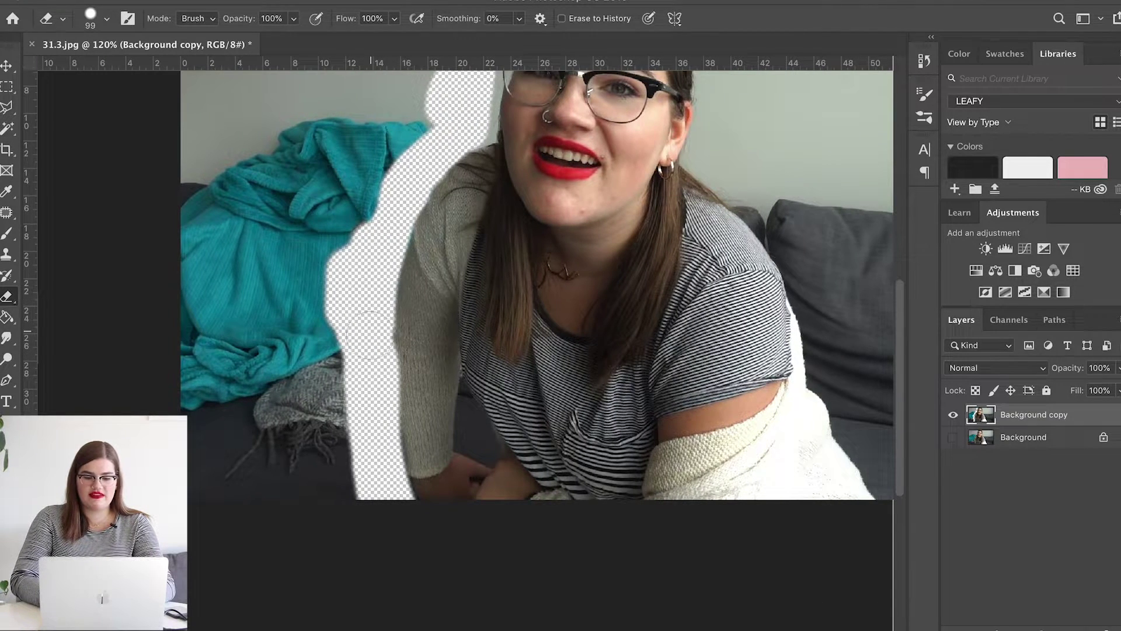
scroll(658, 345, right, 3)
mouse_move(665, 237)
mouse_down()
mouse_move(695, 296)
mouse_move(704, 362)
mouse_move(773, 494)
mouse_move(746, 401)
mouse_move(732, 377)
mouse_move(715, 382)
mouse_move(702, 365)
mouse_move(688, 279)
mouse_move(644, 203)
mouse_move(699, 350)
mouse_up()
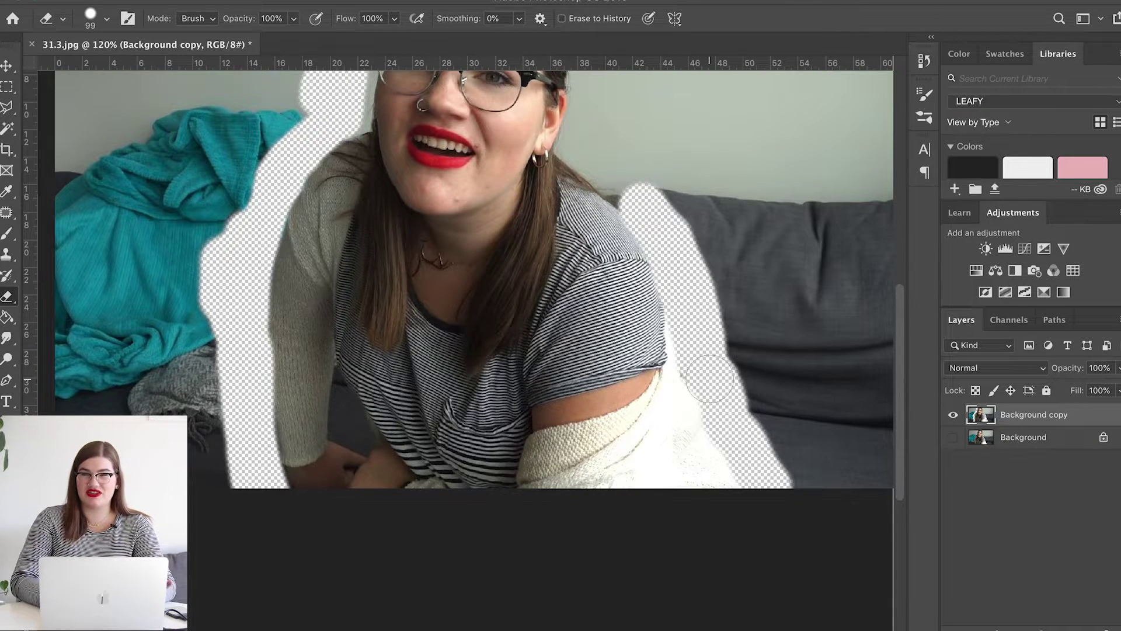
scroll(700, 368, up, 5)
mouse_move(641, 340)
mouse_down()
mouse_move(588, 287)
mouse_move(605, 164)
mouse_move(571, 96)
mouse_move(592, 169)
mouse_move(594, 255)
mouse_up()
Shrink the eraser to 35 px and erase leftover wall along her hairline to the glasses
scroll(593, 255, up, 5)
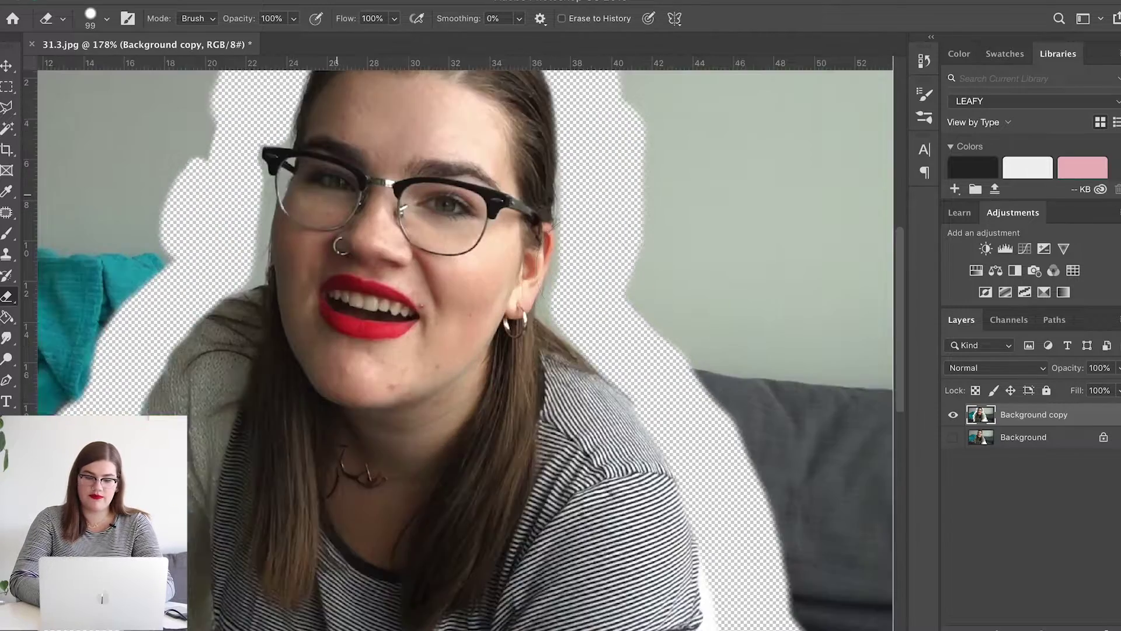
right_click(593, 274)
click(693, 304)
click(578, 170)
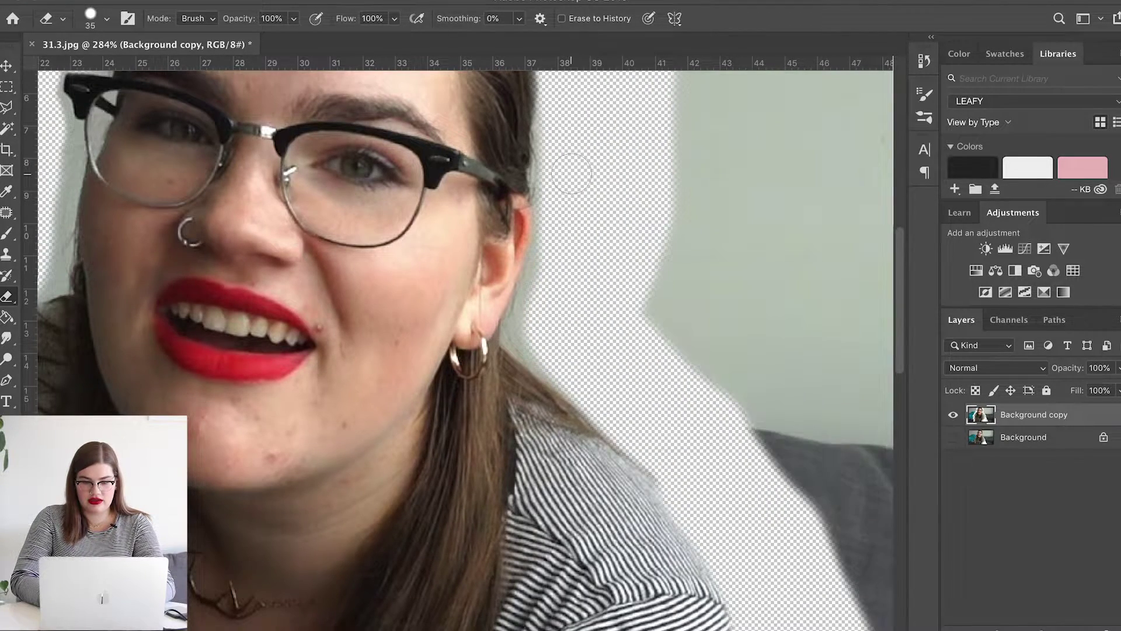
scroll(558, 160, down, 2)
scroll(496, 204, left, 8)
right_click(413, 245)
key(Escape)
scroll(359, 228, up, 5)
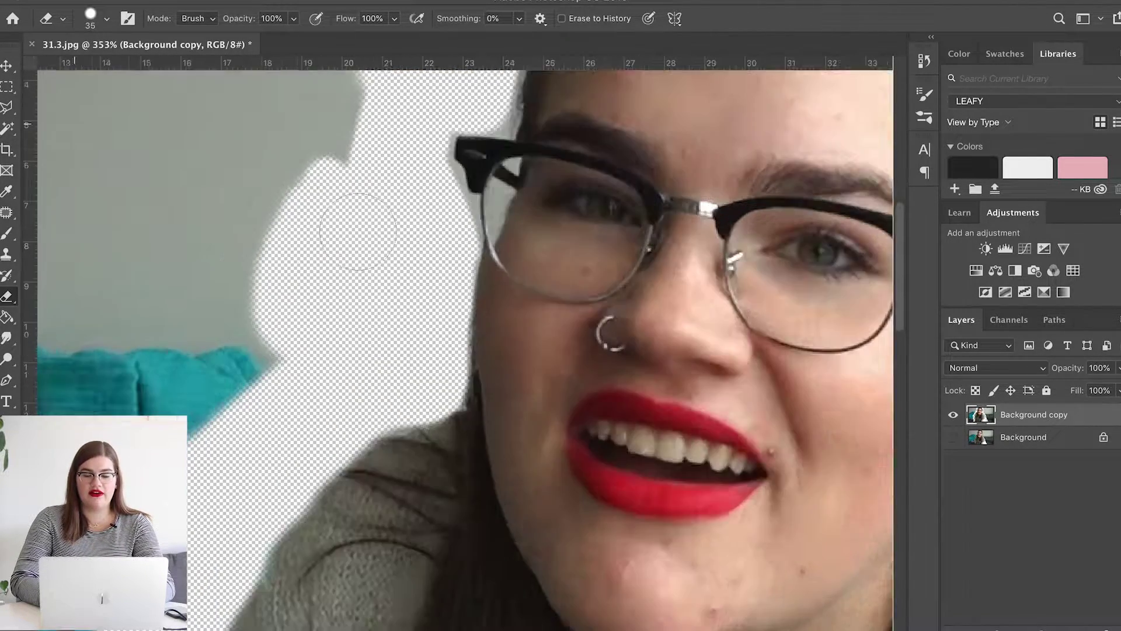
scroll(368, 222, up, 3)
scroll(368, 221, right, 3)
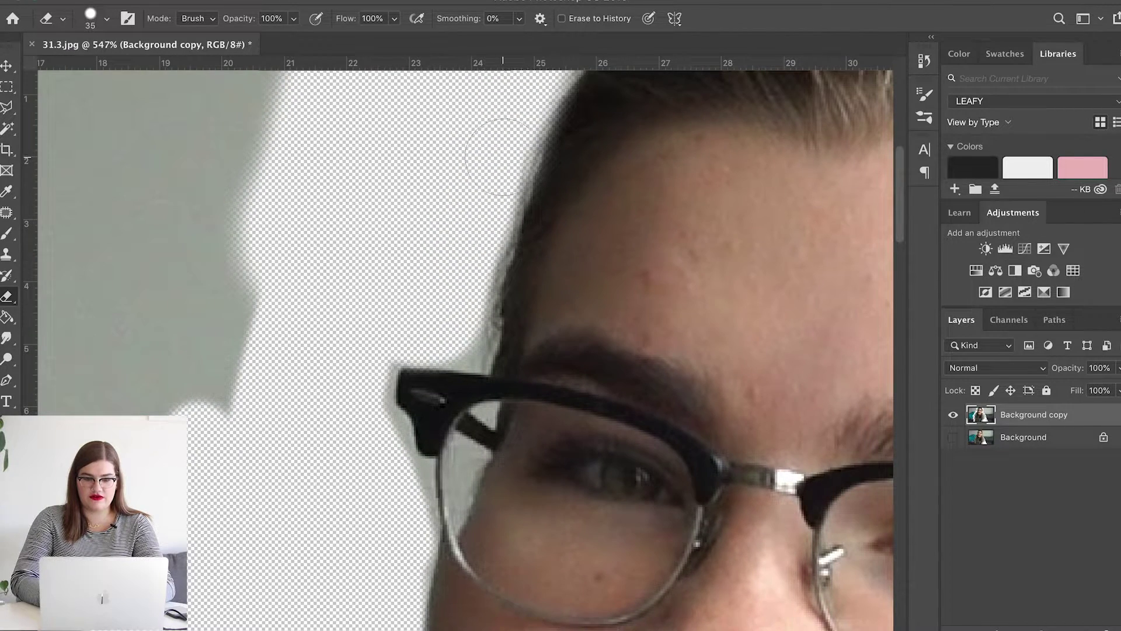
mouse_move(496, 153)
mouse_down()
mouse_move(456, 328)
mouse_move(427, 323)
mouse_up()
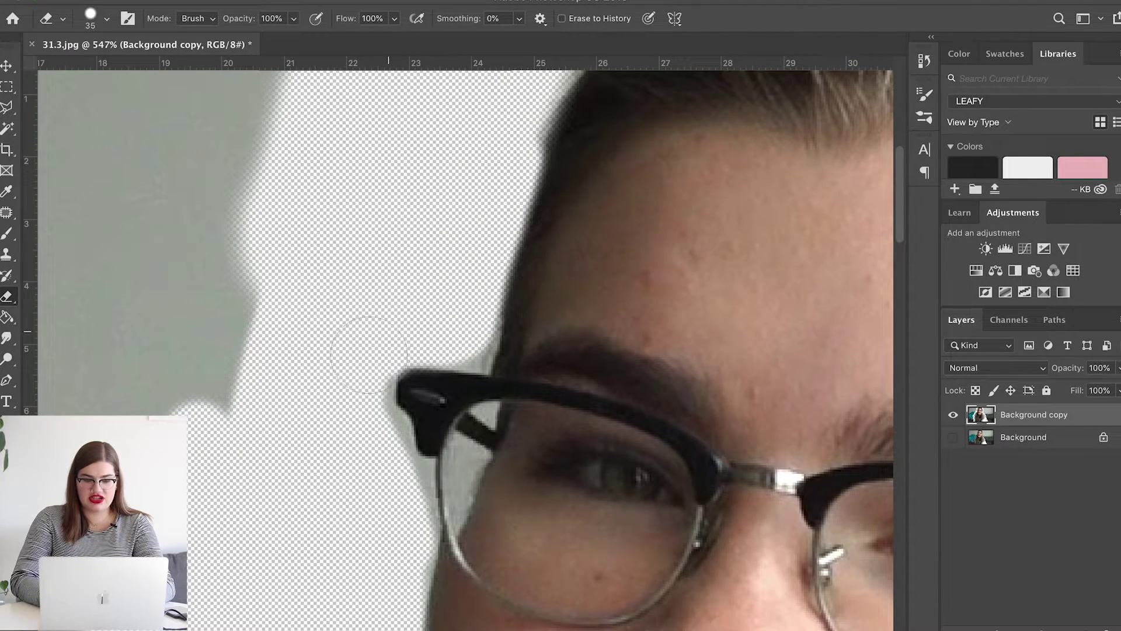
right_click(360, 450)
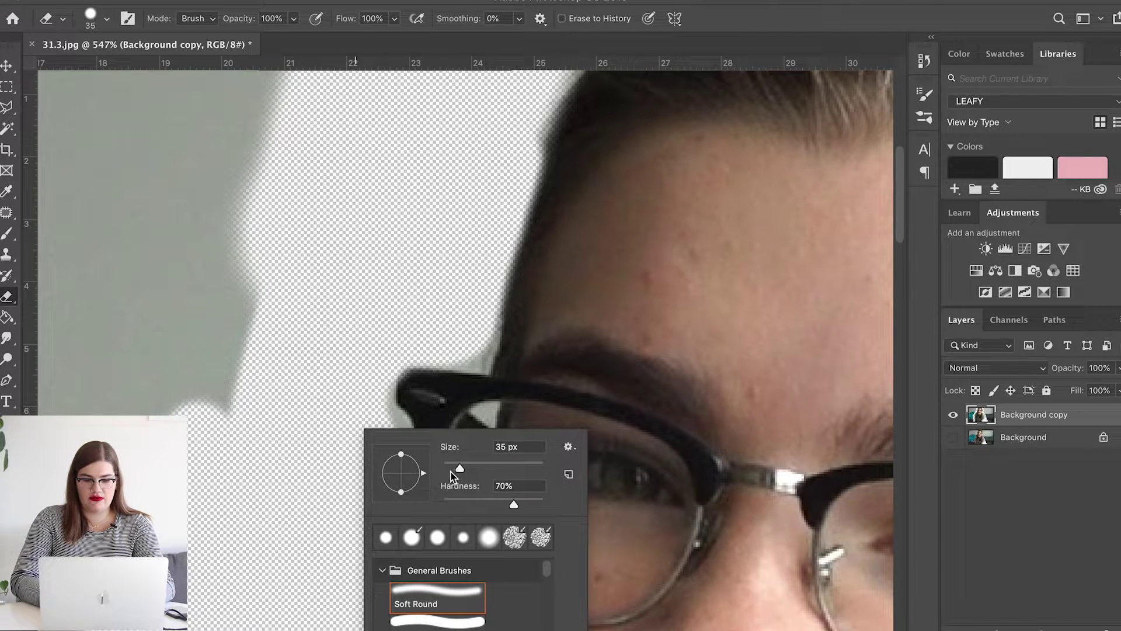
With a 14 px eraser, remove the grey wall between her glasses frame, hair and face
click(450, 468)
key(Return)
mouse_move(461, 358)
mouse_down()
mouse_move(478, 339)
mouse_move(494, 274)
mouse_move(481, 302)
mouse_up()
scroll(481, 302, down, 2)
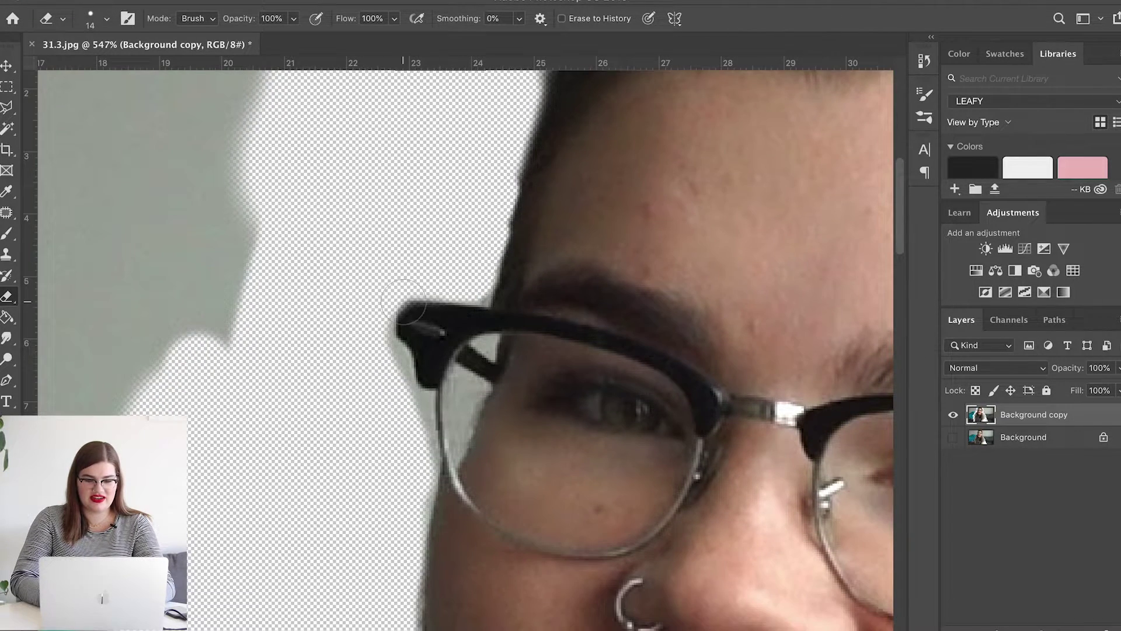
scroll(409, 310, up, 5)
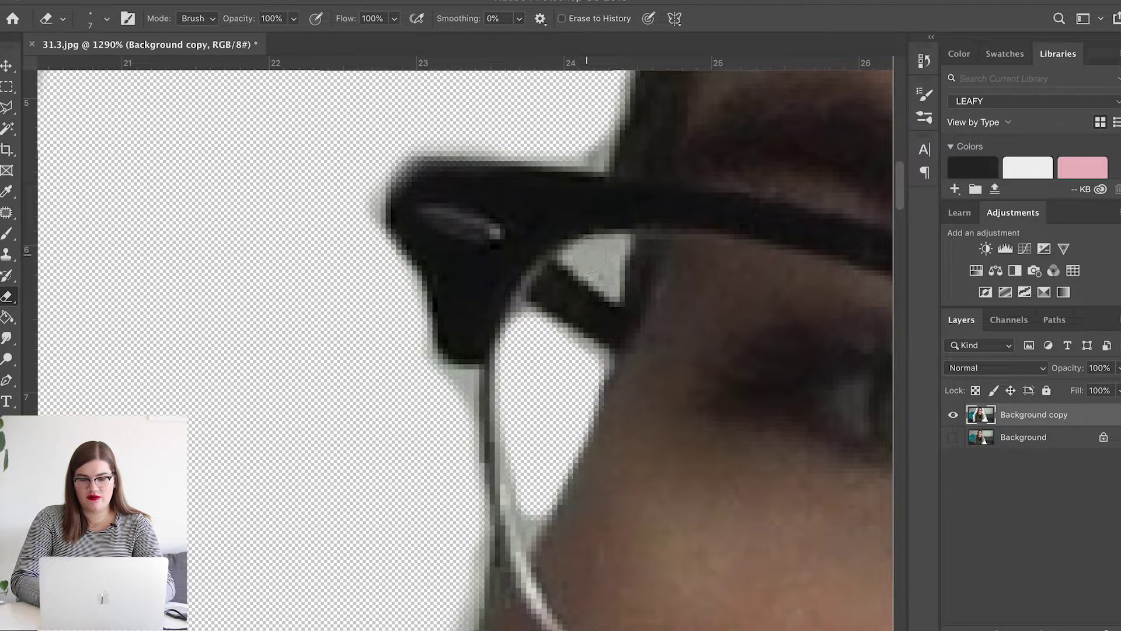
mouse_move(590, 257)
mouse_down()
mouse_move(614, 251)
mouse_move(610, 286)
mouse_move(590, 260)
mouse_up()
mouse_move(532, 501)
mouse_down()
mouse_move(536, 523)
mouse_move(533, 443)
mouse_up()
scroll(533, 443, down, 8)
scroll(516, 396, down, 10)
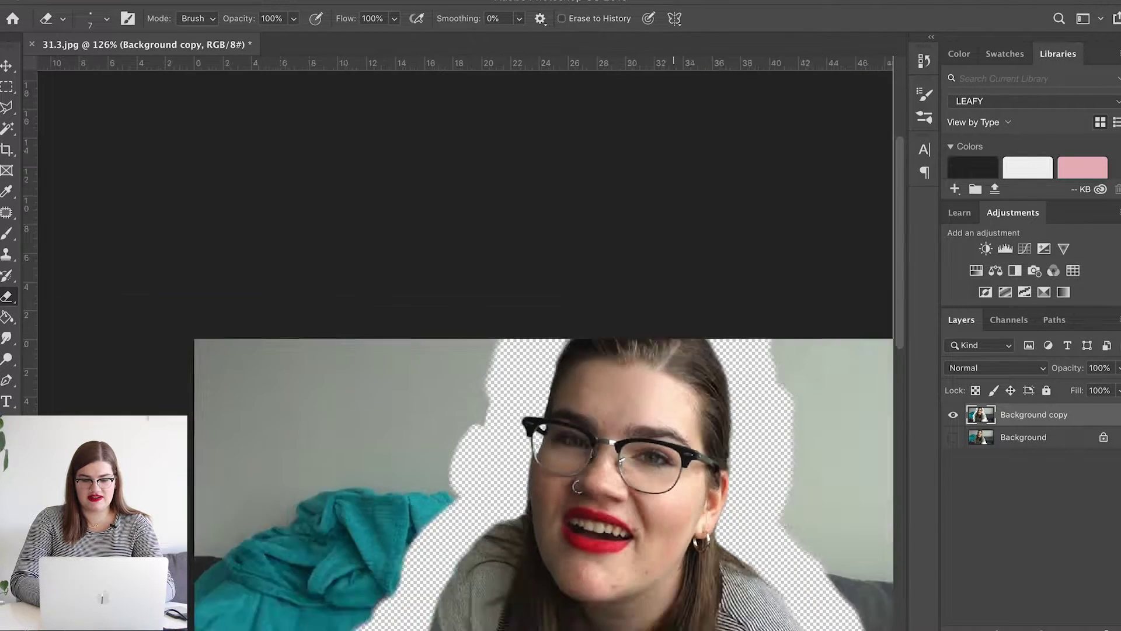
scroll(516, 396, up, 2)
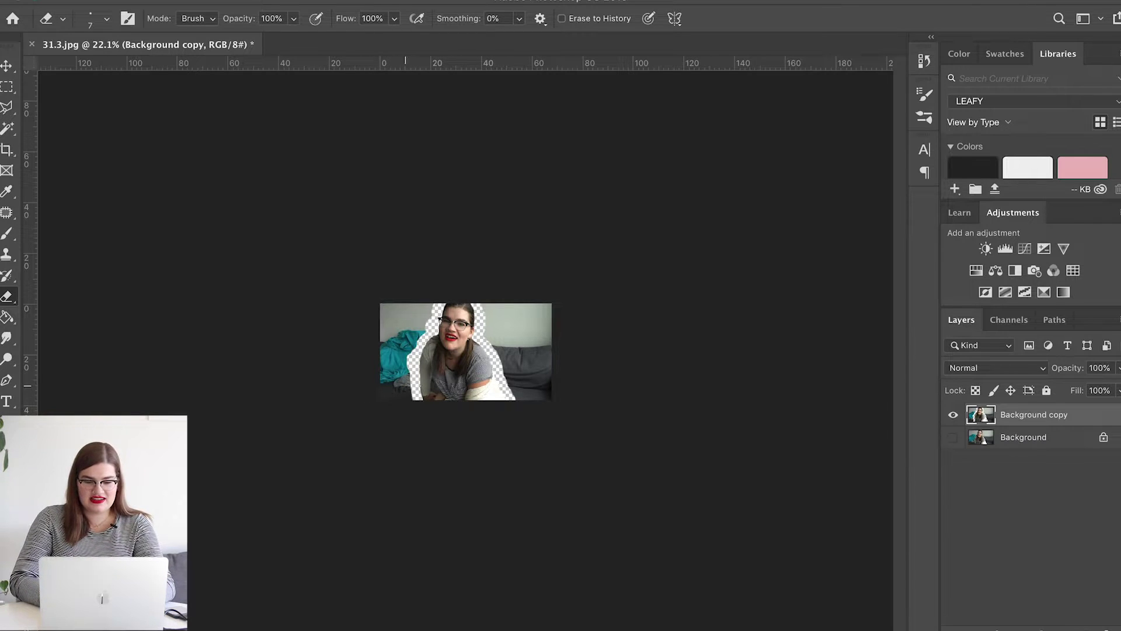
scroll(397, 390, up, 8)
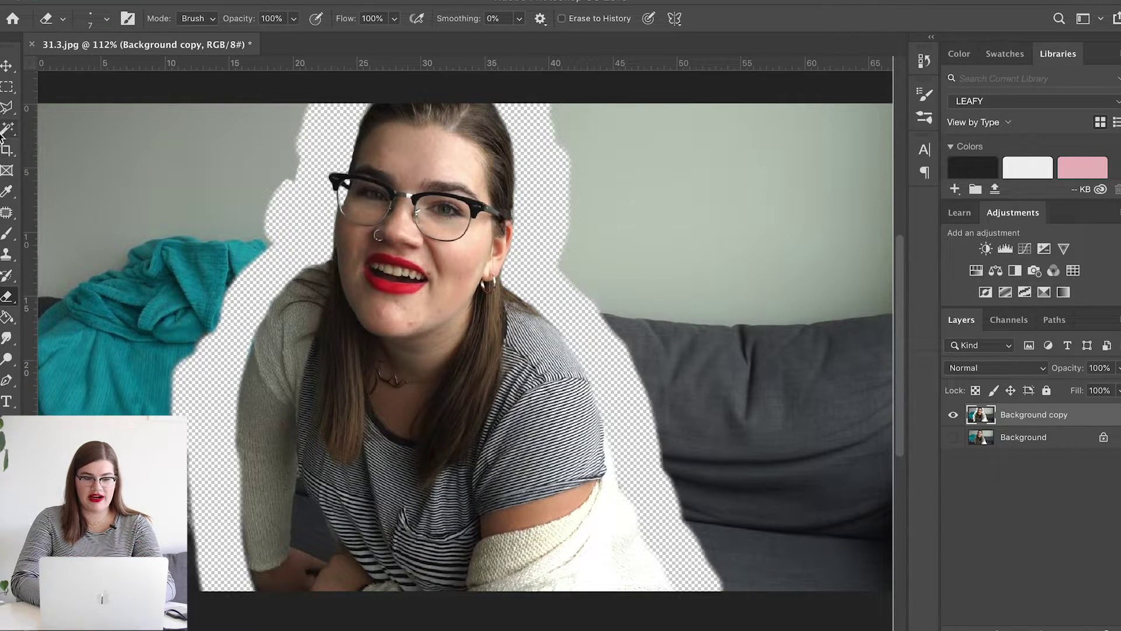
click(7, 109)
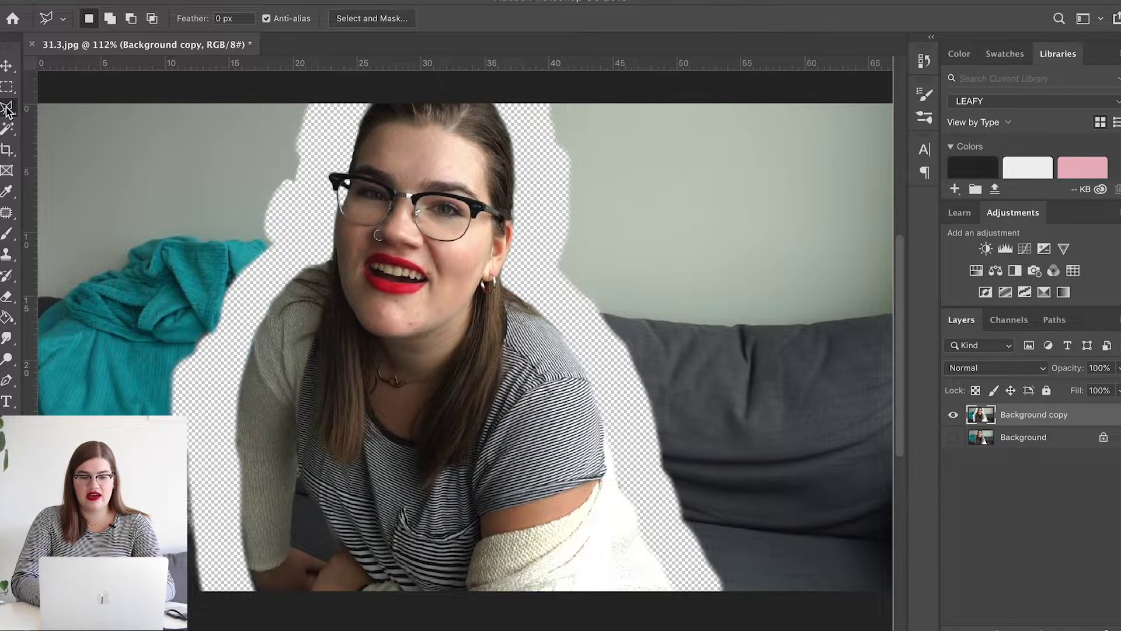
Draw a polygonal lasso outline around the woman and invert the selection
click(226, 600)
click(208, 387)
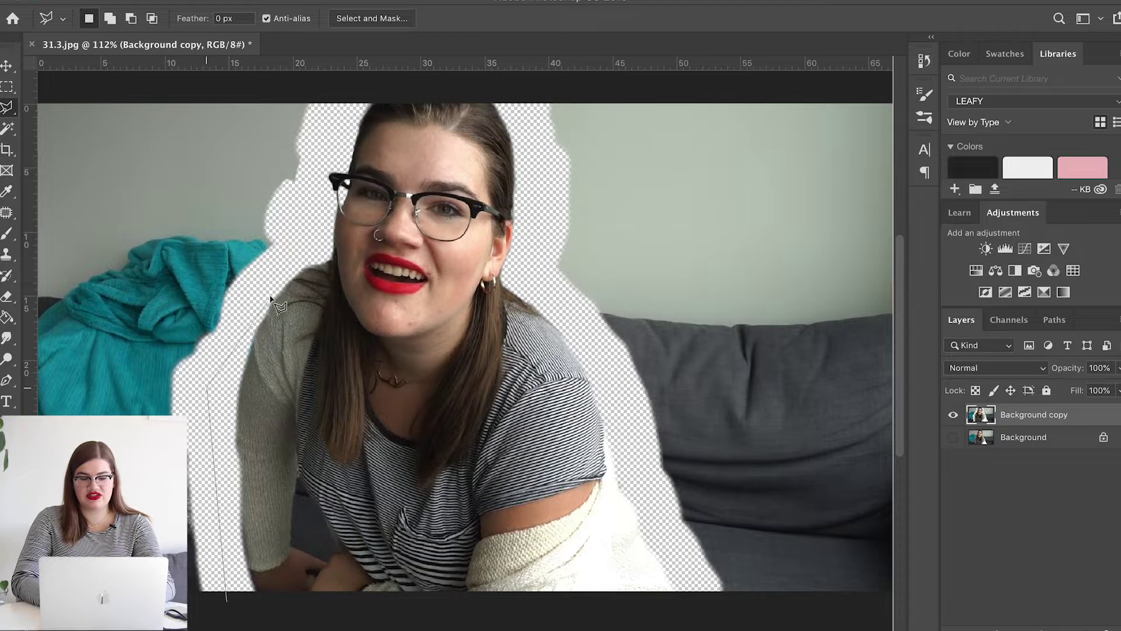
click(306, 222)
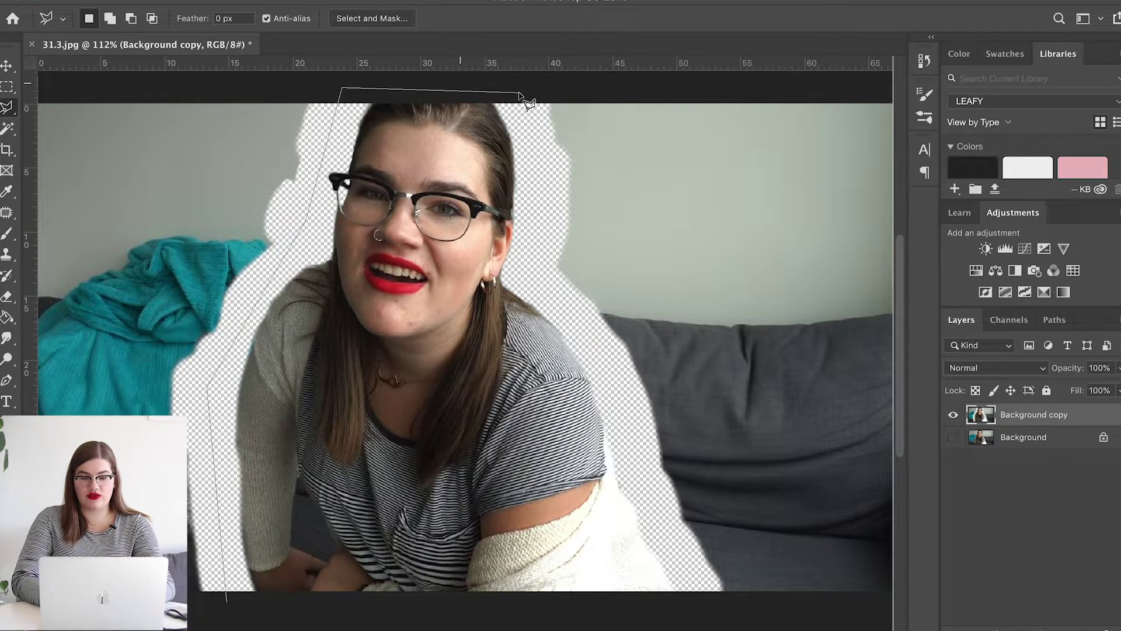
click(519, 93)
click(530, 233)
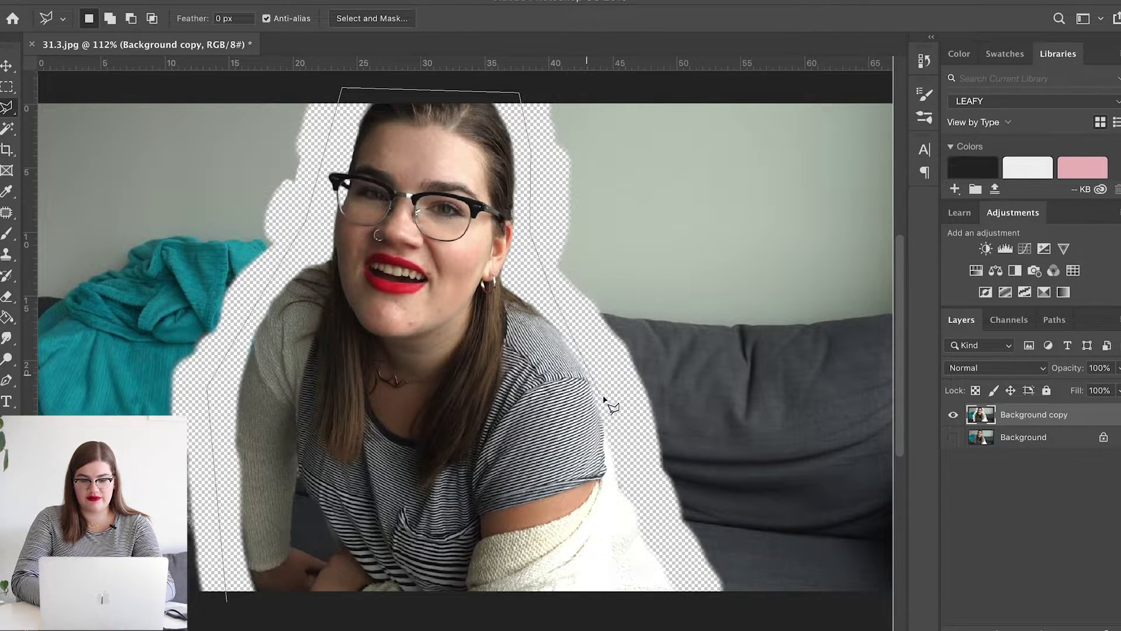
click(696, 599)
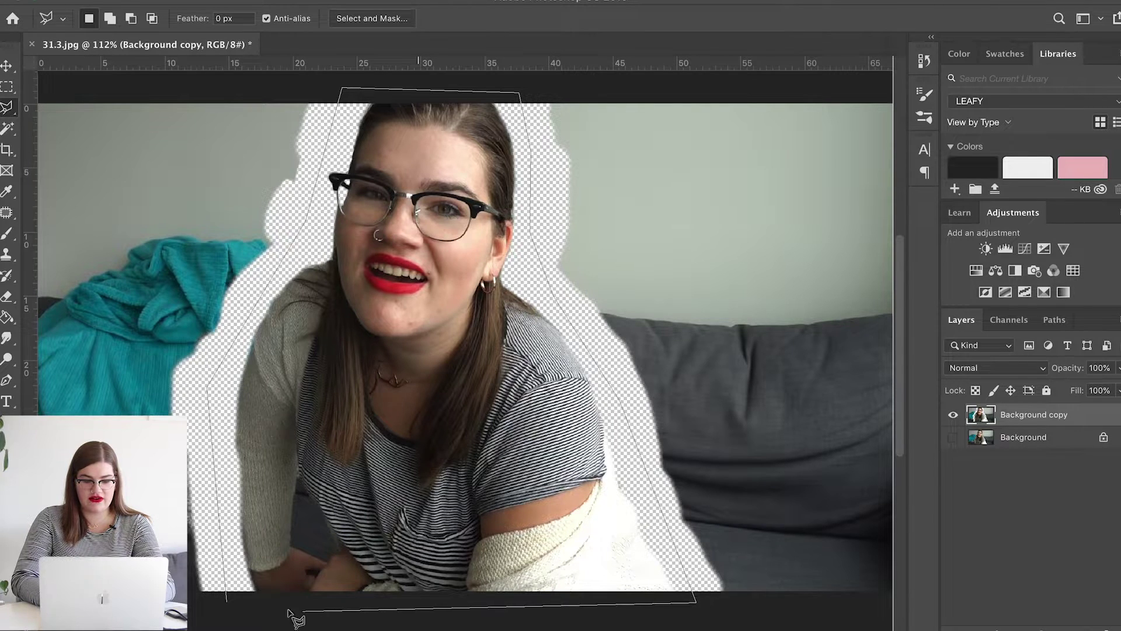
click(228, 600)
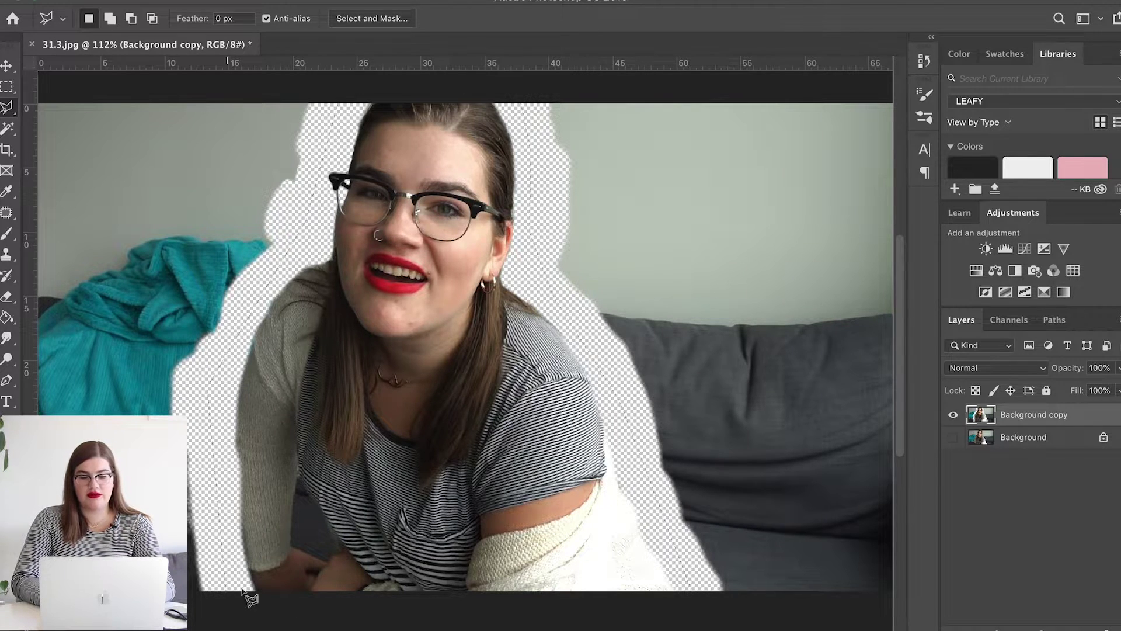
right_click(405, 364)
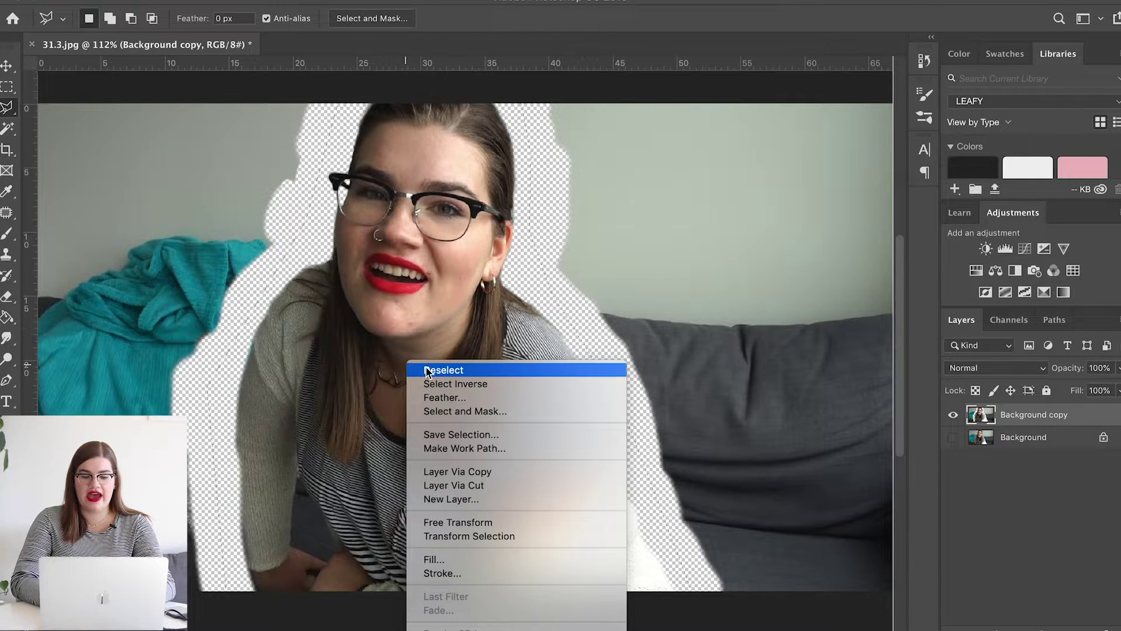
click(472, 386)
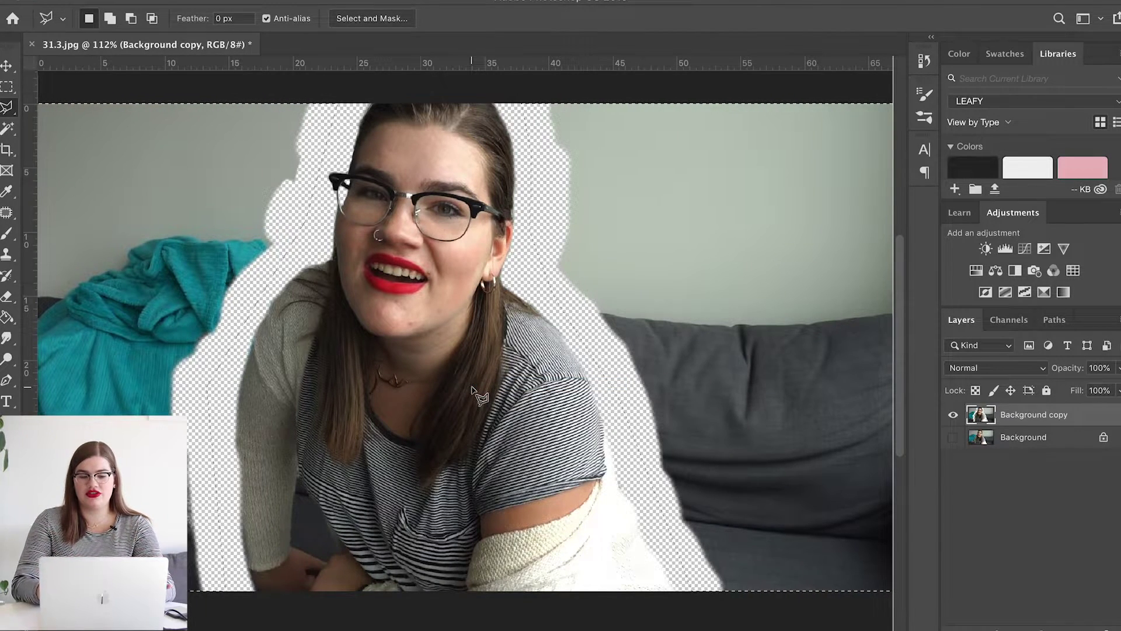
Delete the selected background, zoom out, and make the Background layer visible again
key(Delete)
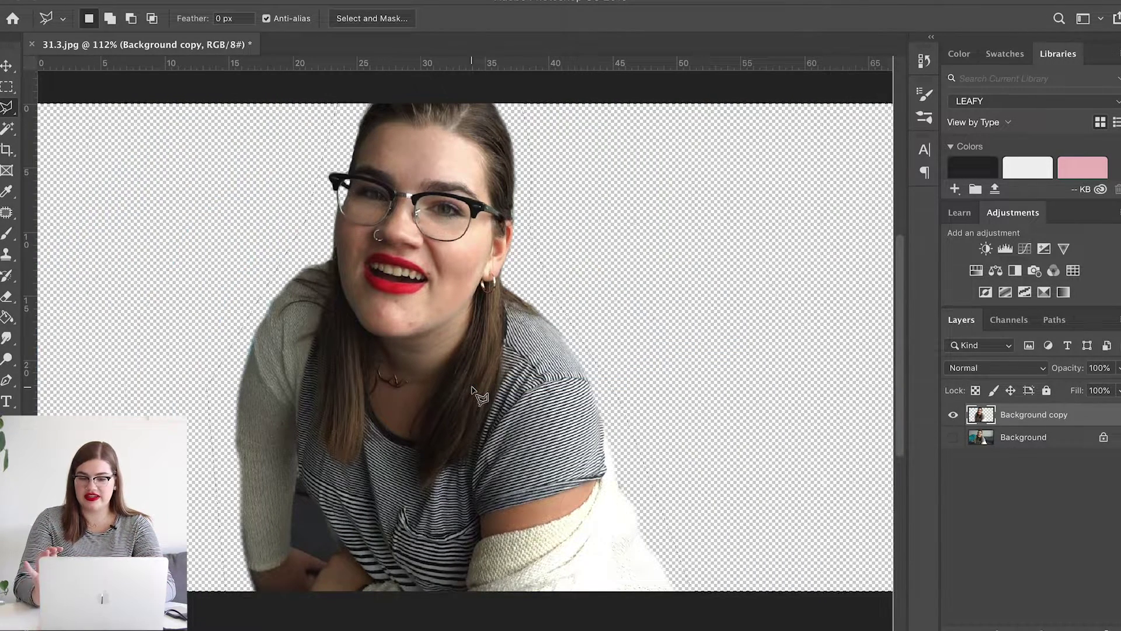
key(super+minus)
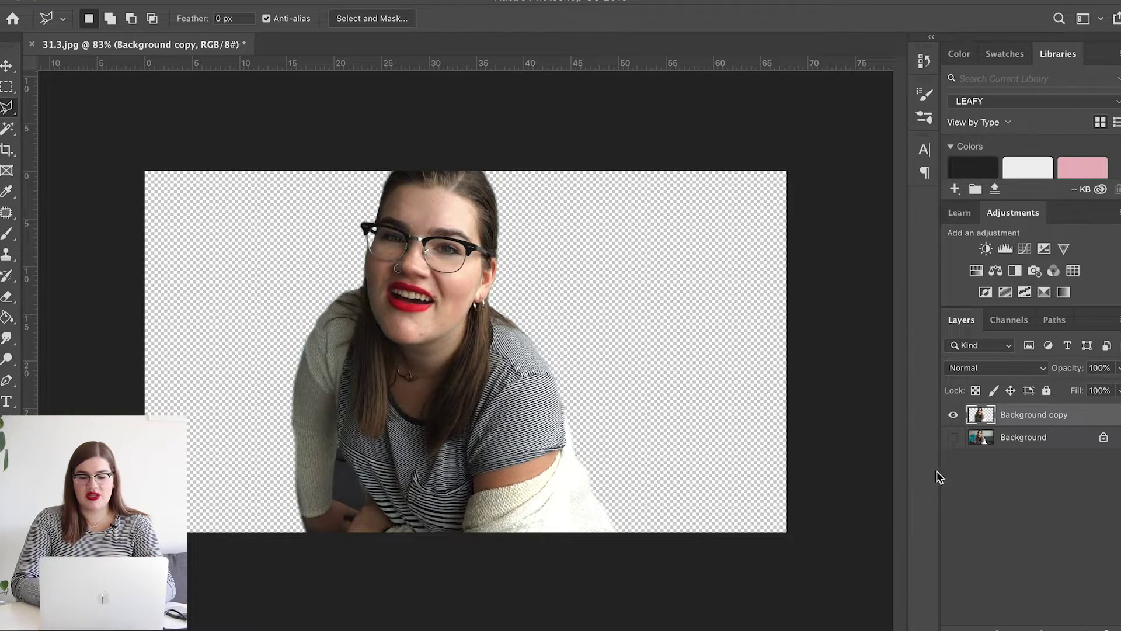
click(953, 437)
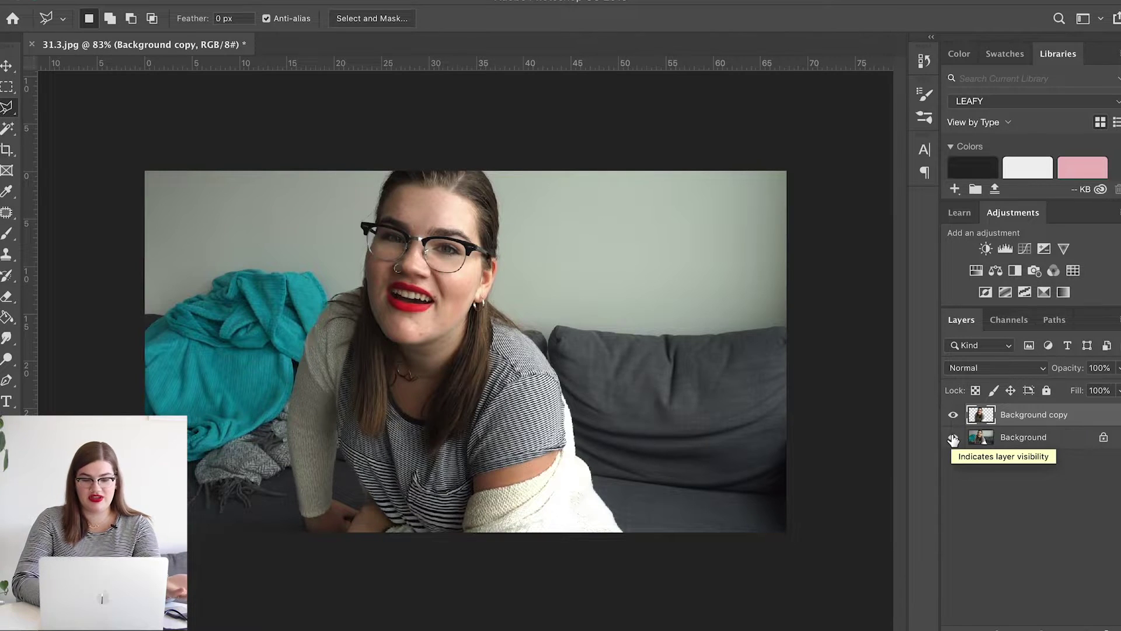
click(953, 438)
click(953, 438)
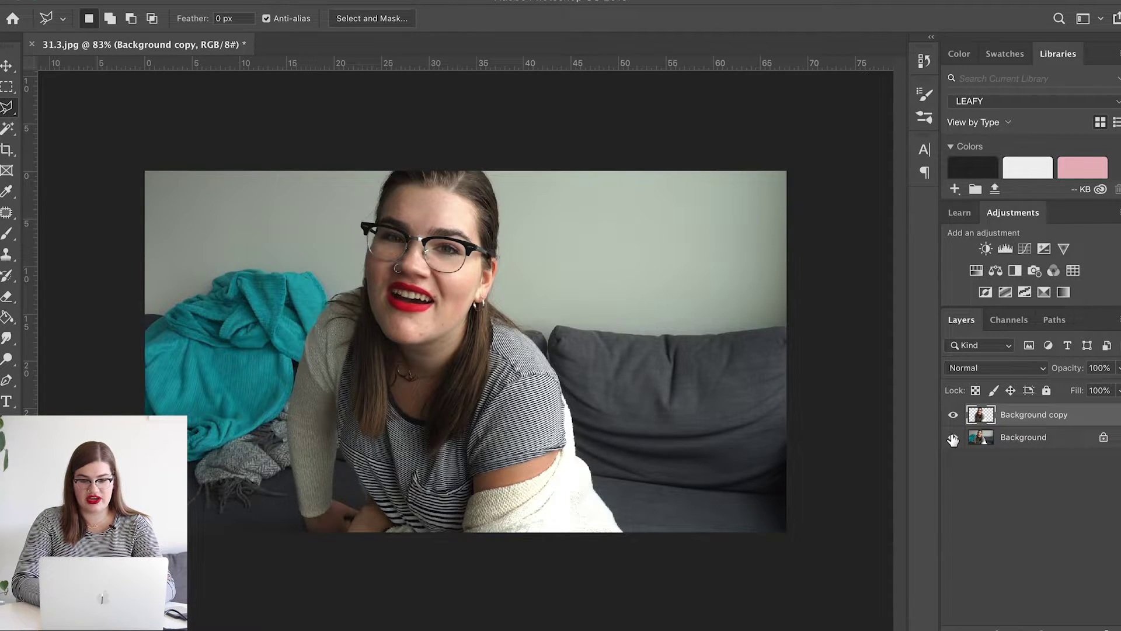
Add a new empty Layer 1 above the Background layer
click(1005, 443)
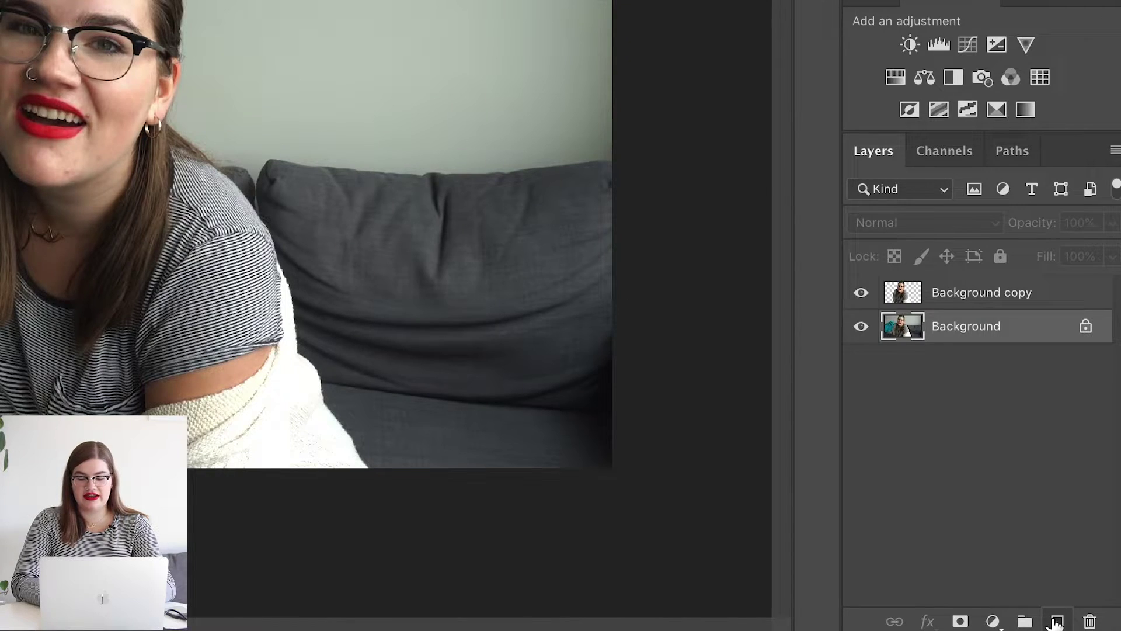
click(1055, 622)
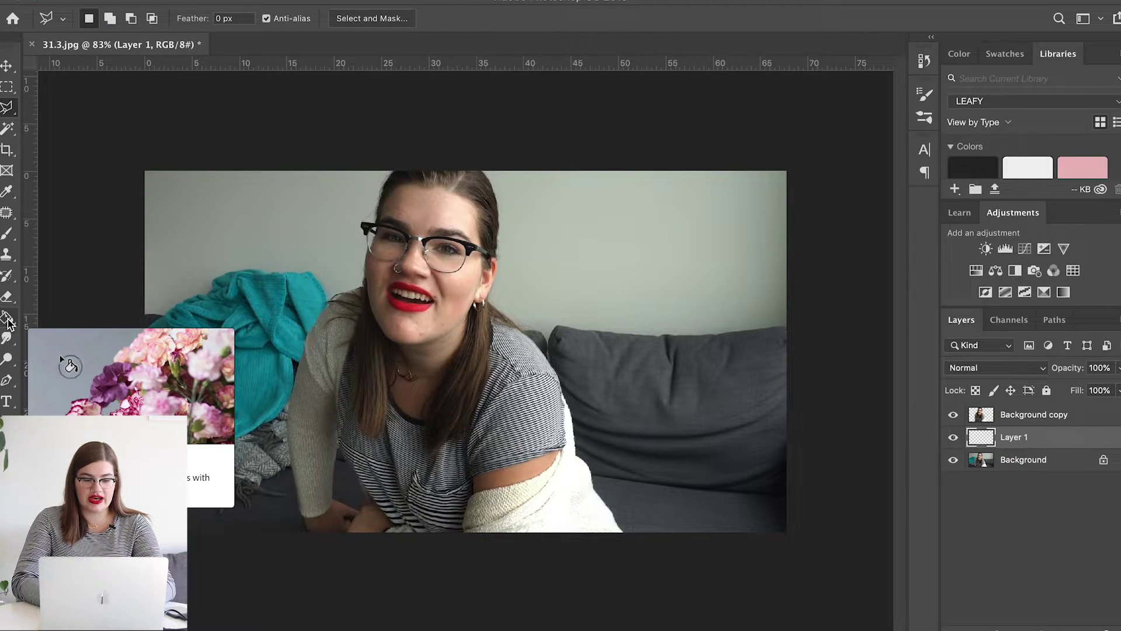
click(7, 319)
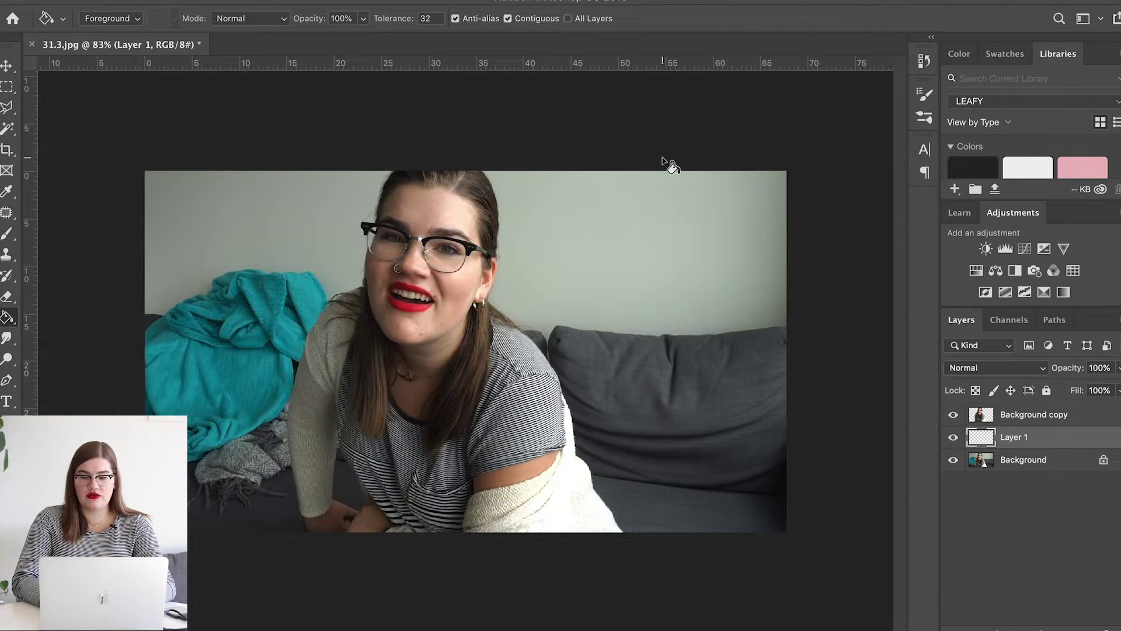
Fill Layer 1 with sage green from a colour library using the Paint Bucket
click(1115, 107)
click(1028, 115)
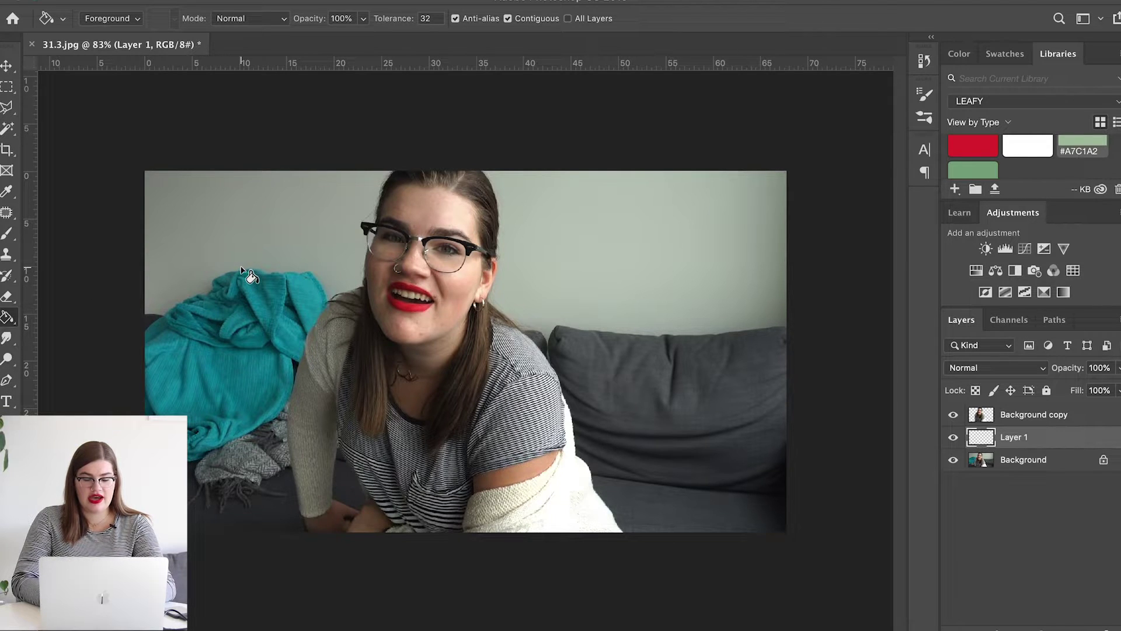
click(250, 228)
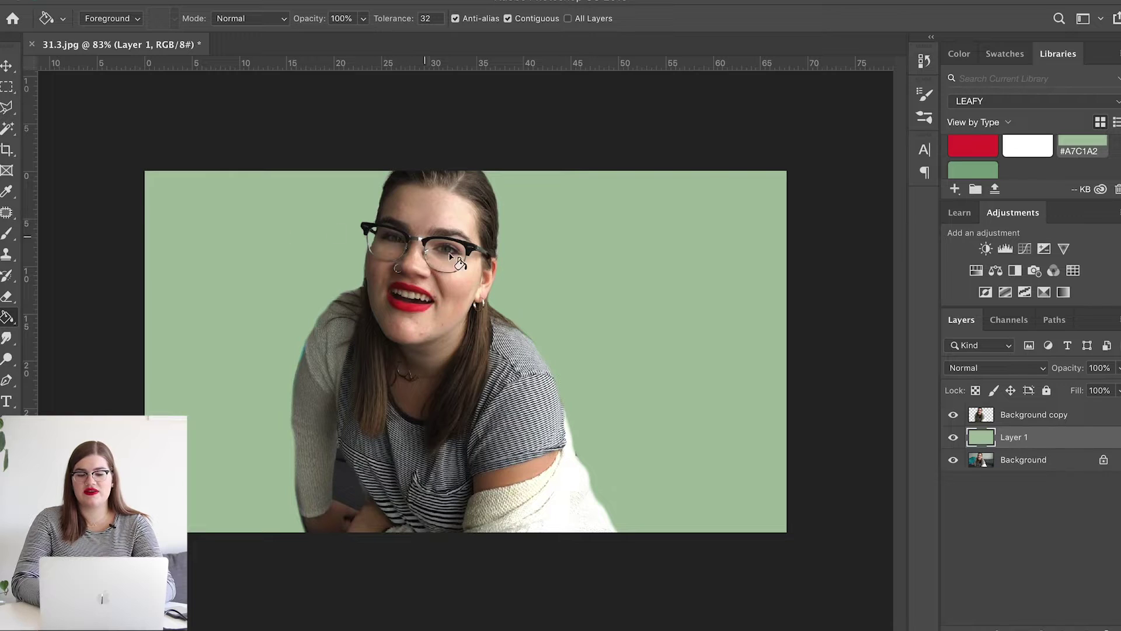
key(v)
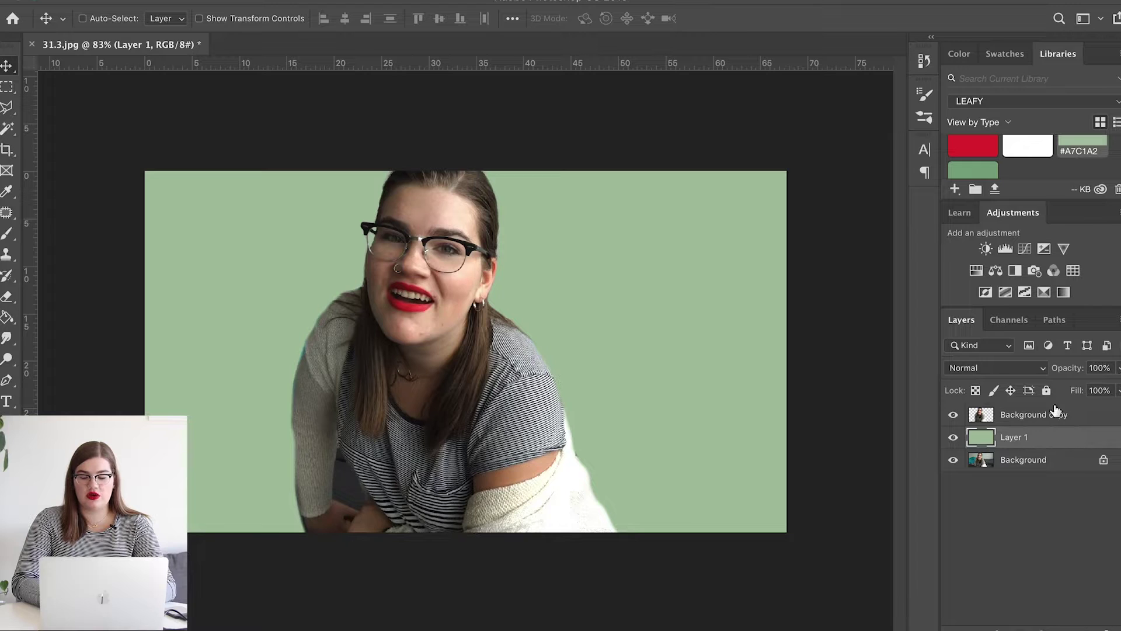
Lower Layer 1's opacity to about 55% and select the Background layer
click(1118, 369)
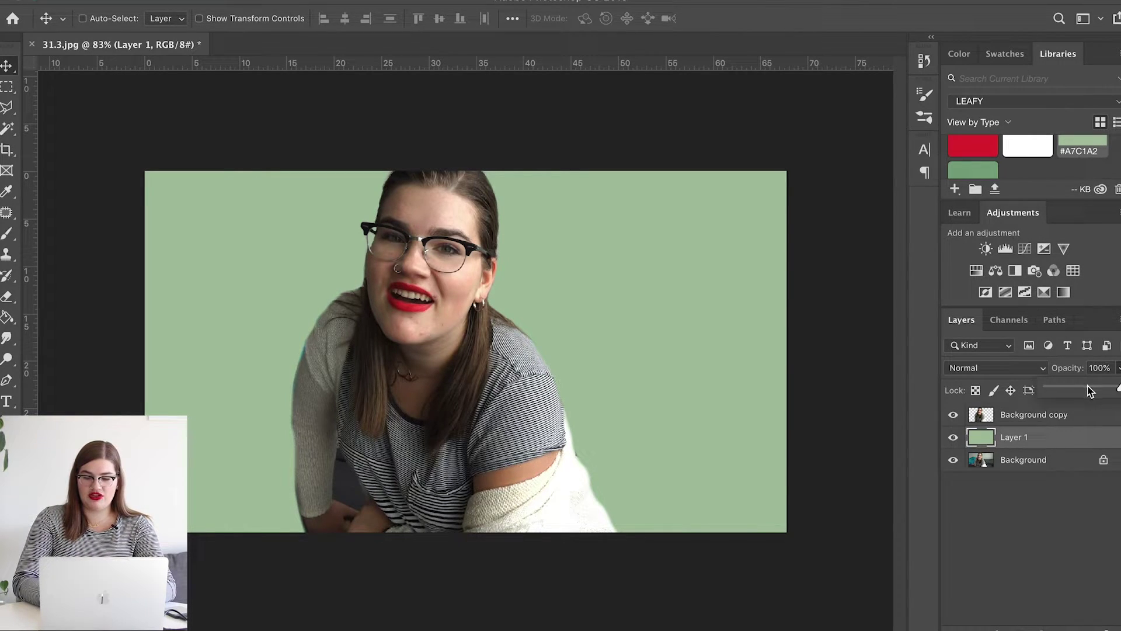
drag(1068, 390, 1087, 393)
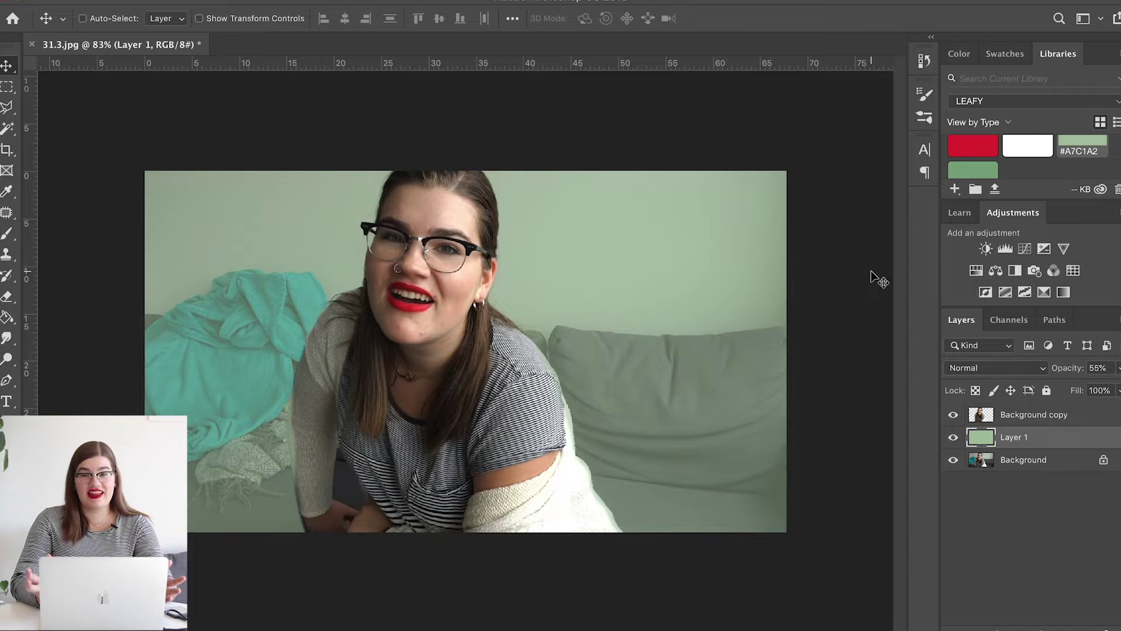
click(1022, 461)
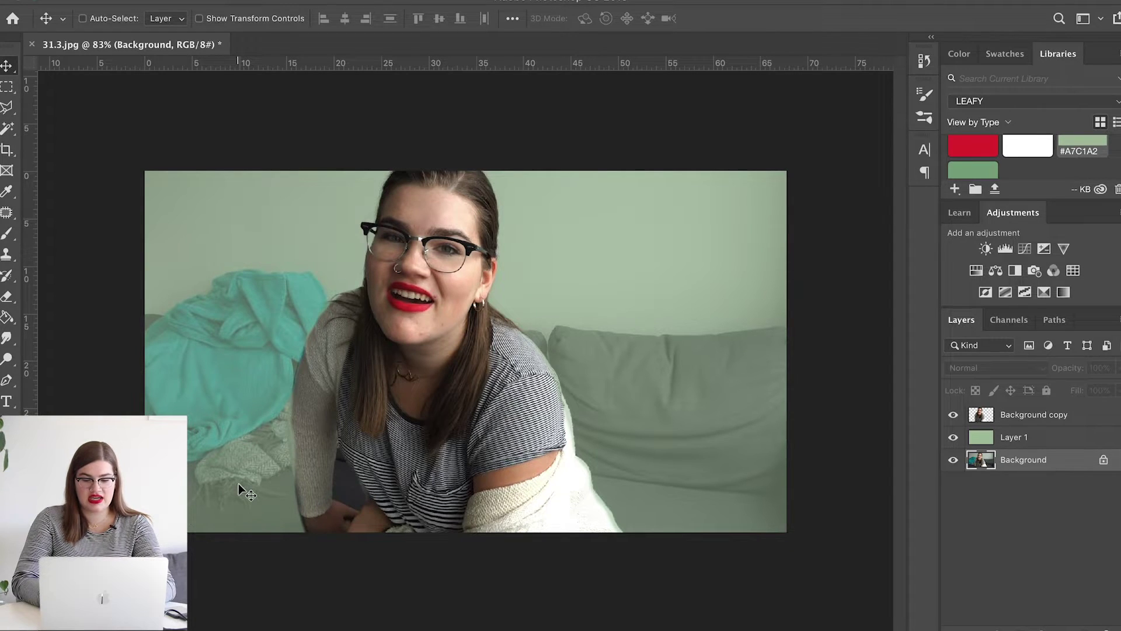
click(7, 87)
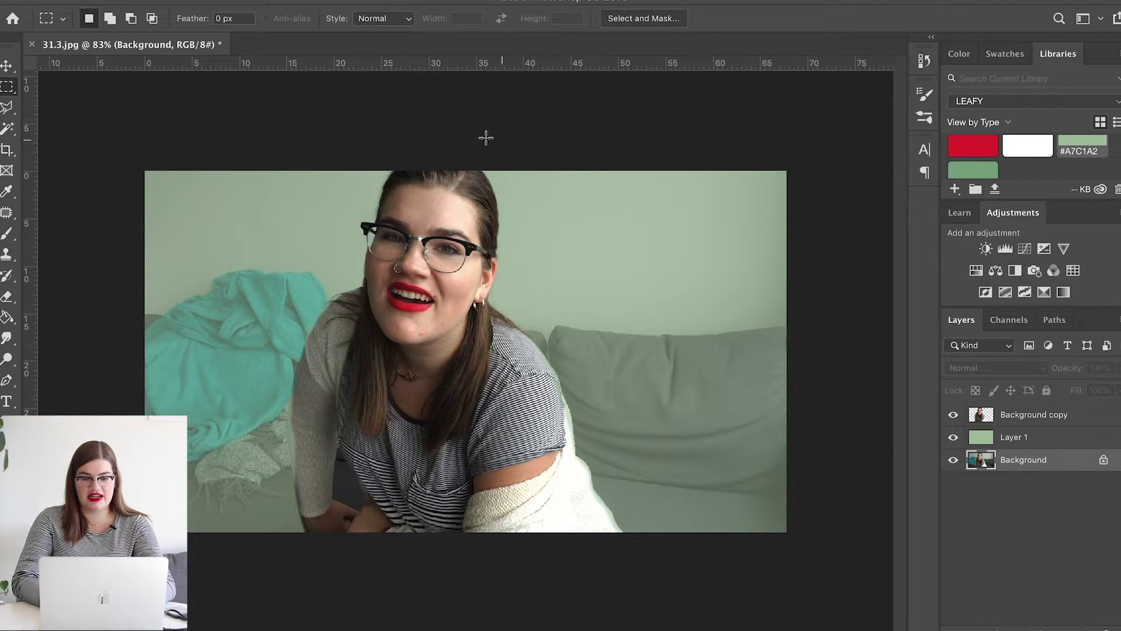
Copy the clean right half of the photo onto its own new layer
drag(438, 133, 800, 563)
right_click(655, 344)
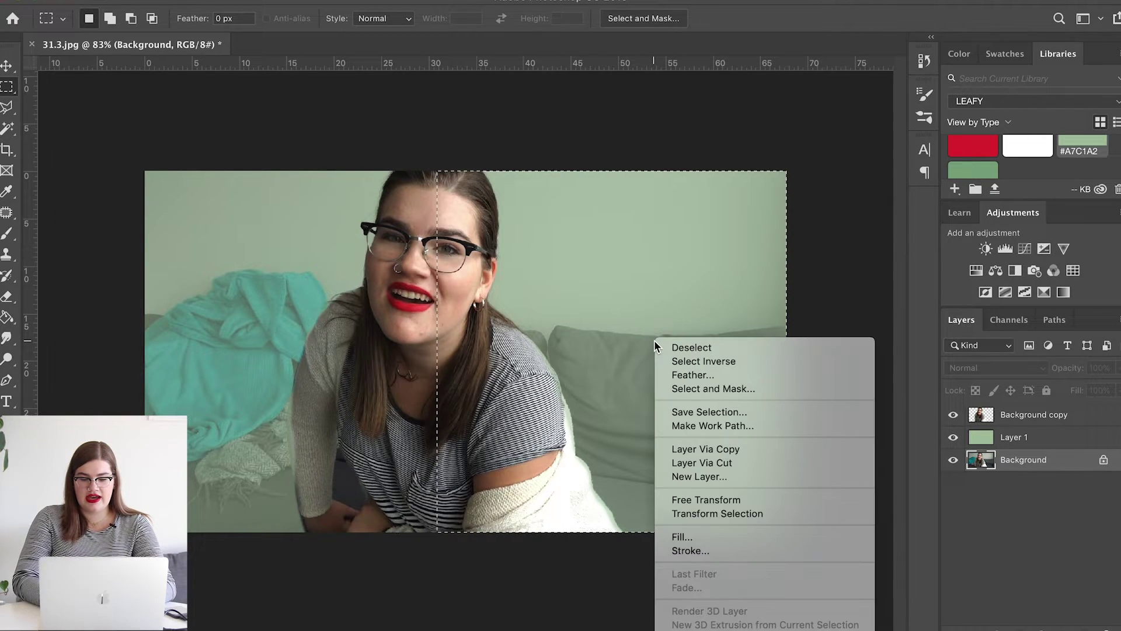
click(712, 451)
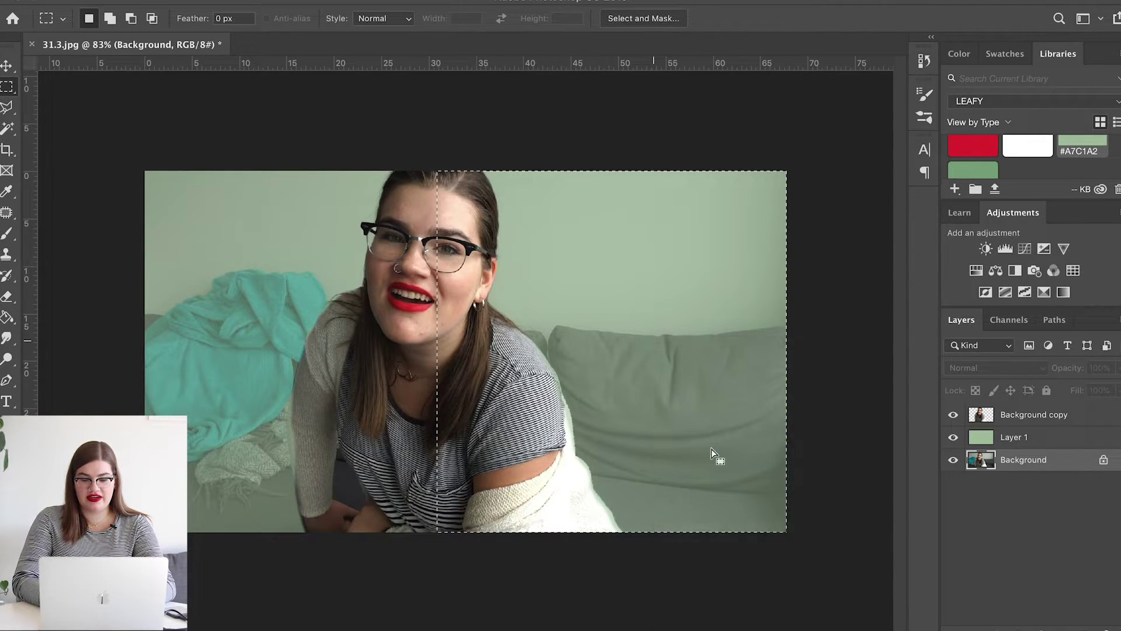
Flip the copied half horizontally and move it over the cluttered left side
key(ctrl+t)
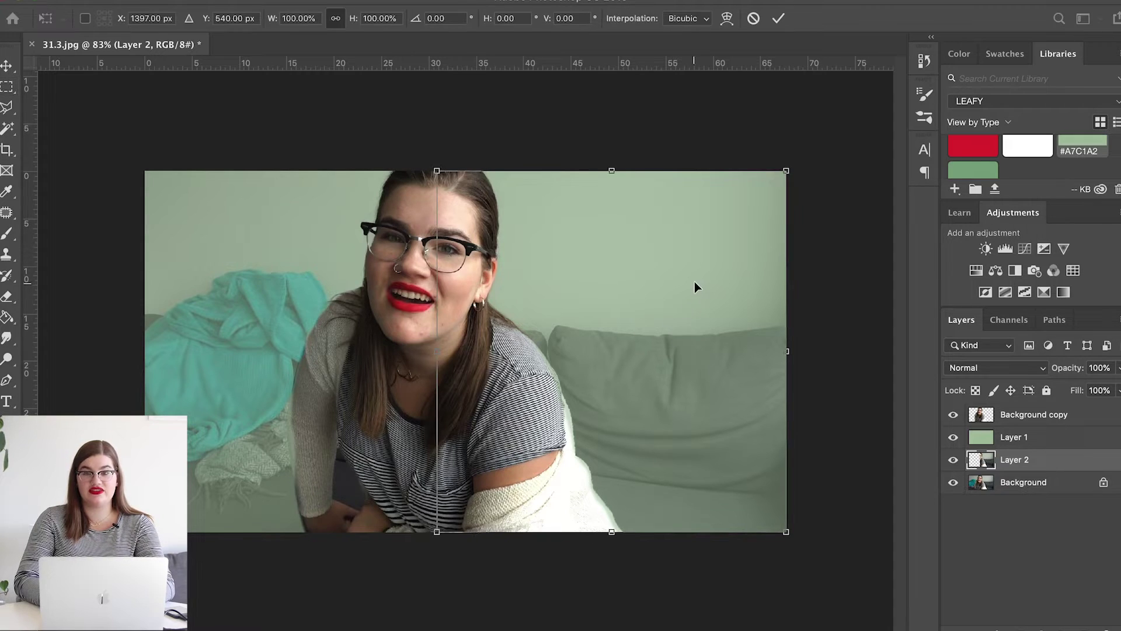
right_click(701, 273)
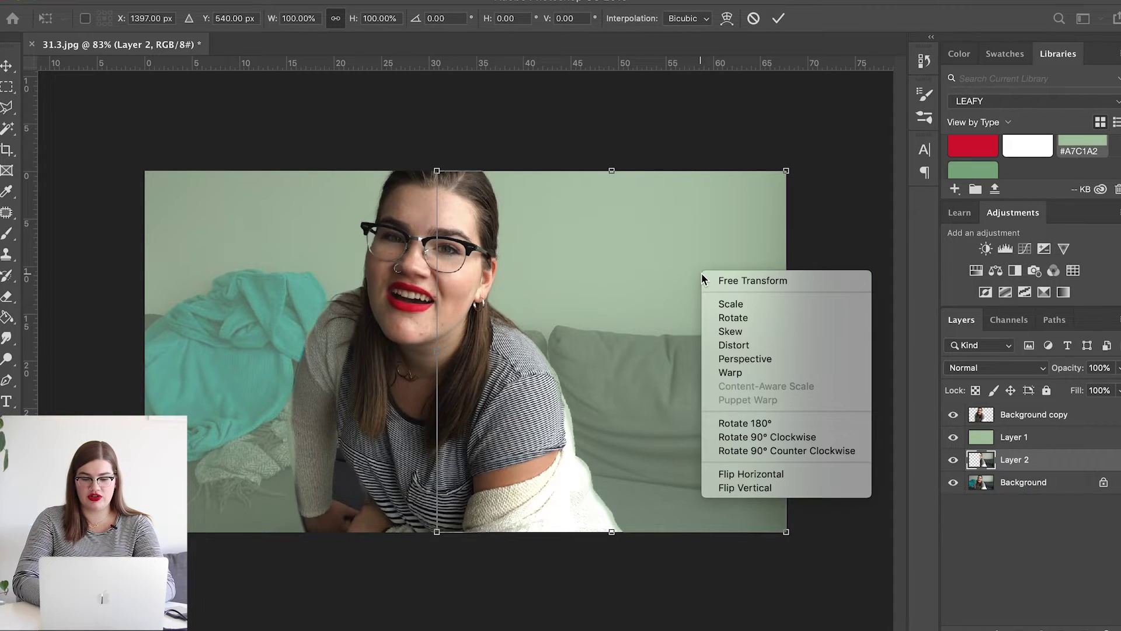
click(758, 472)
drag(734, 428, 439, 435)
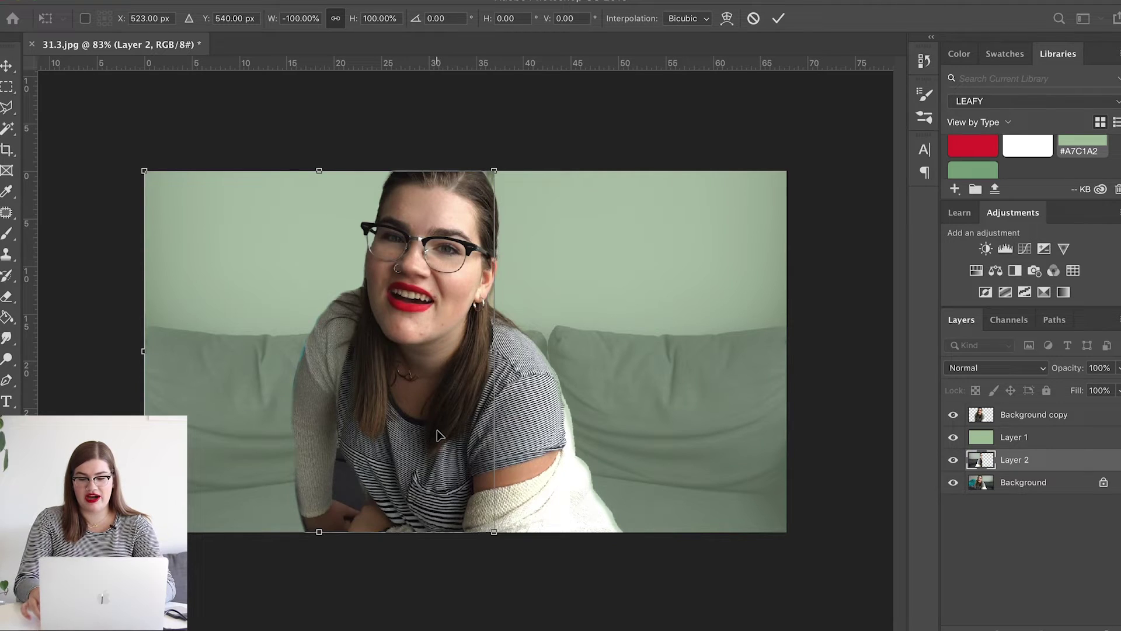
key(Return)
key(m)
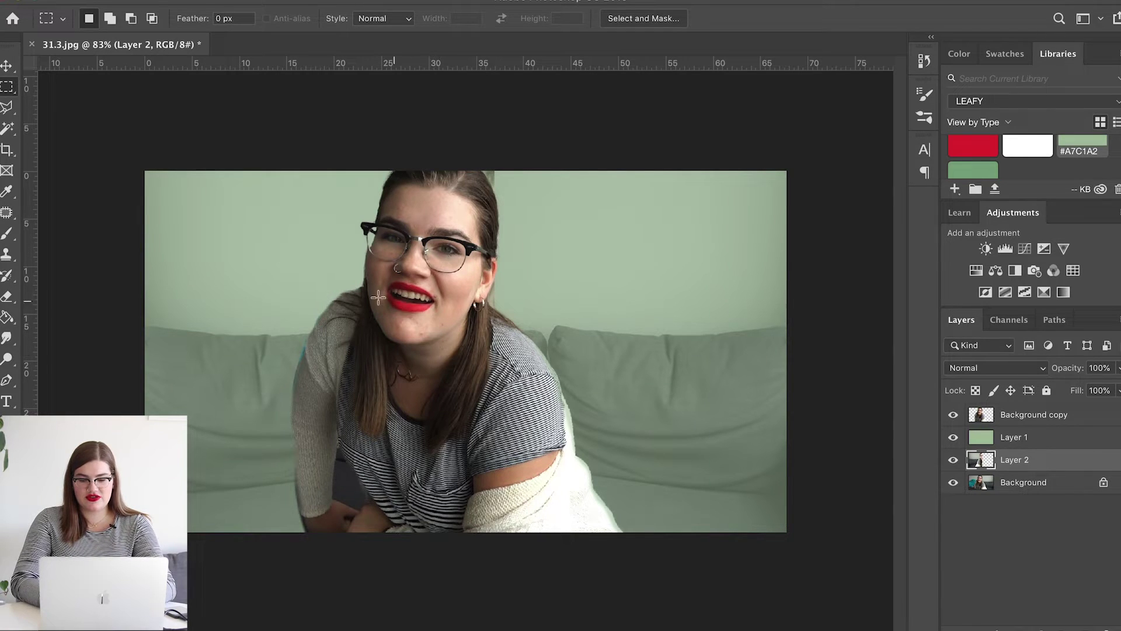
click(7, 298)
Set the Eraser brush size to 73 px for smoothing the seam
right_click(489, 214)
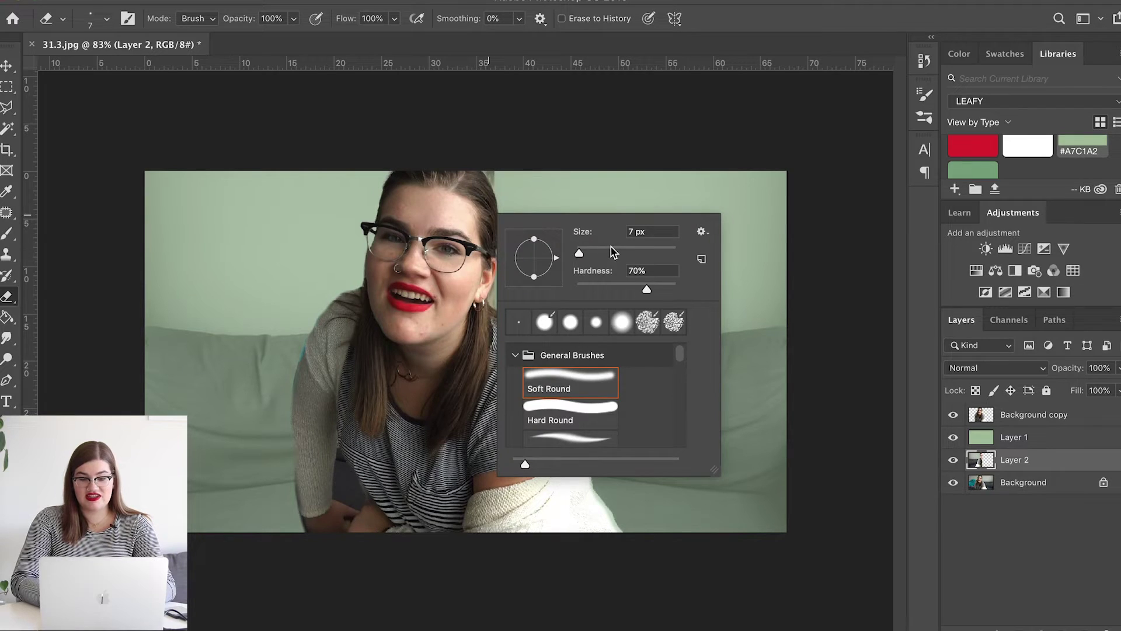
click(613, 253)
key(Return)
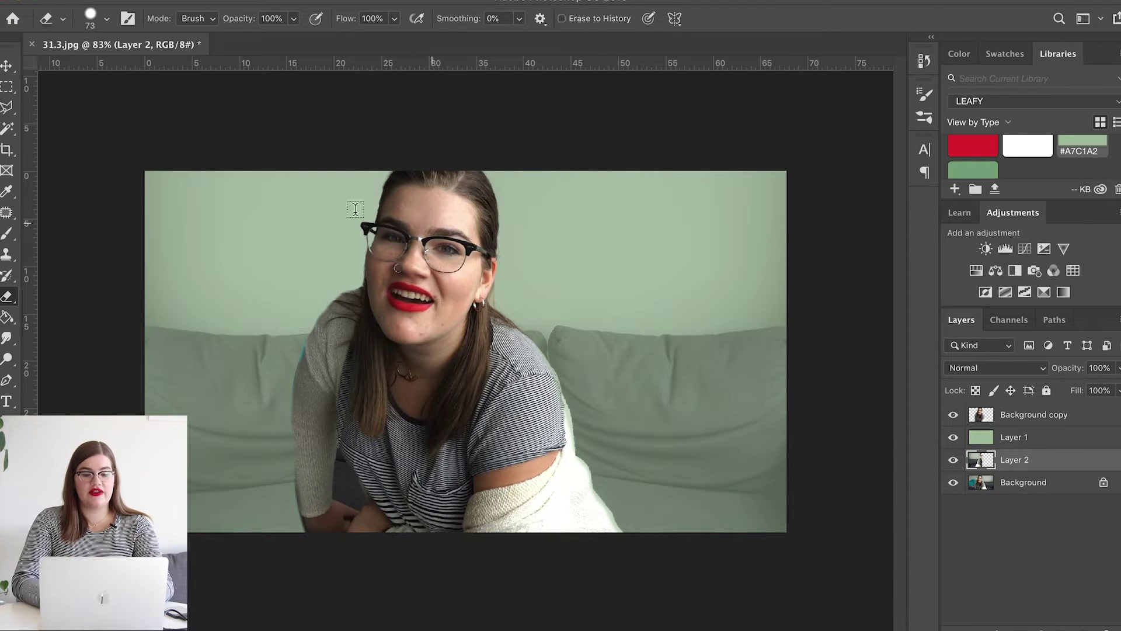
Add bold 'ADD TEXt' text on the upper wall, positioned right of her head
key(t)
drag(189, 190, 697, 410)
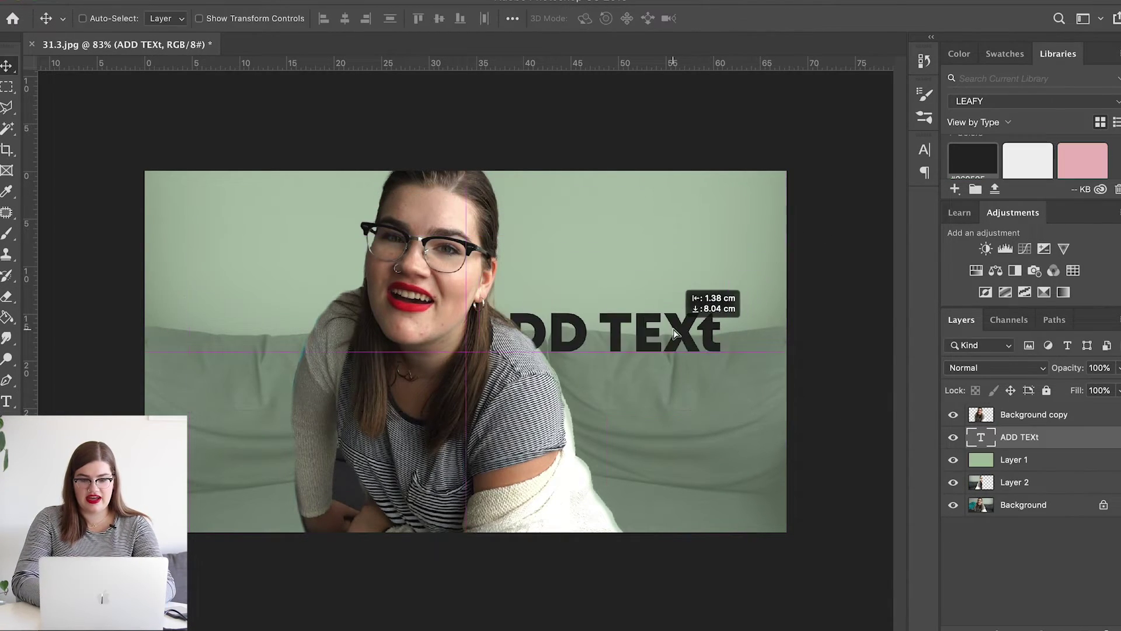
drag(662, 327, 707, 253)
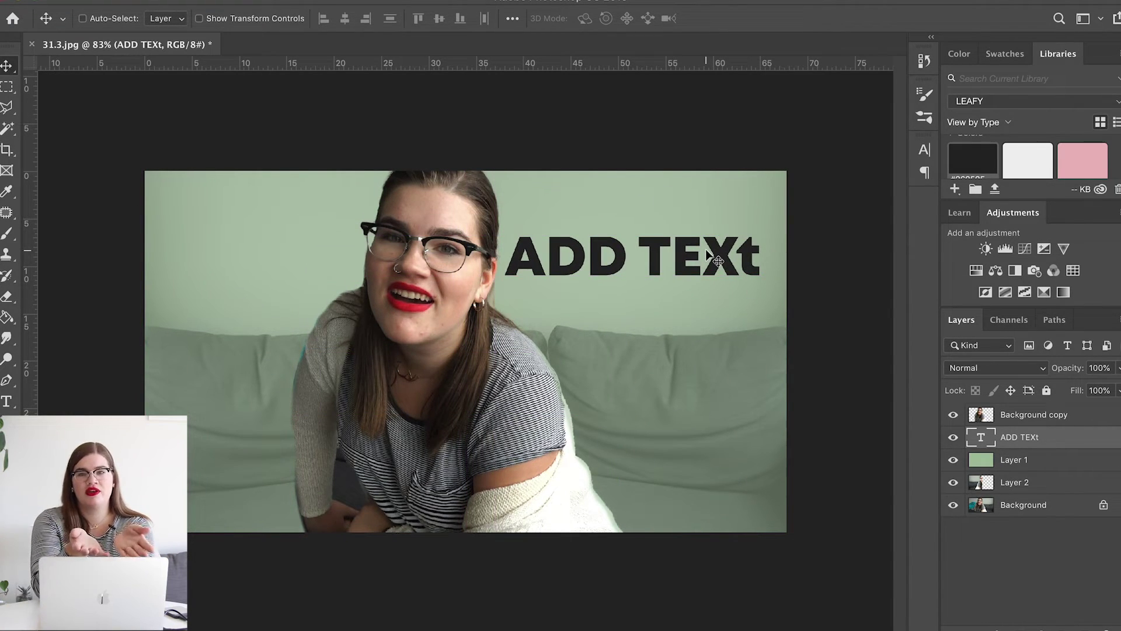